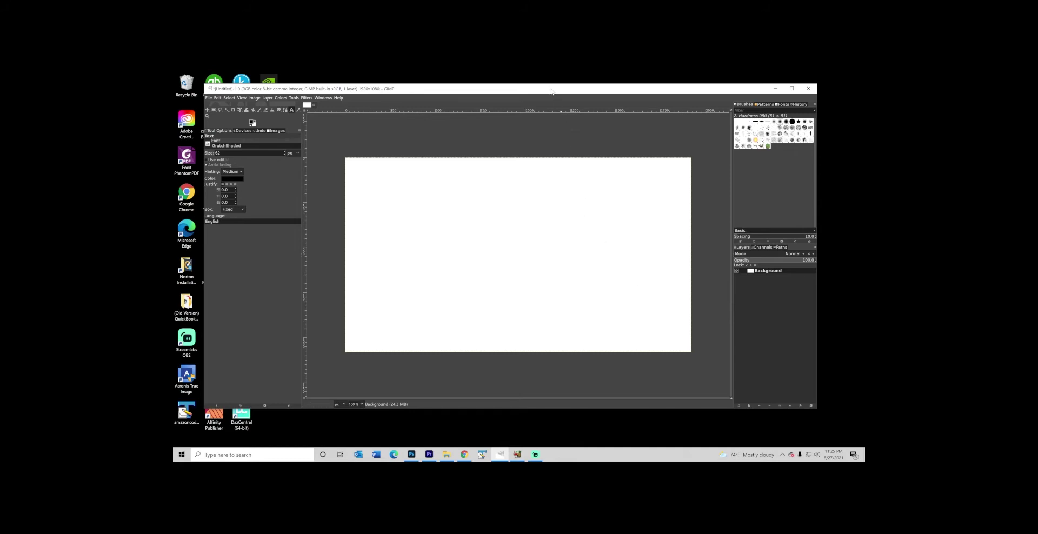
Move the GIMP window with the blank 1920×1080 image slightly left and down on the desktop.
{"action": "left_click_drag", "start_coordinate": [551, 91], "coordinate": [534, 103]}
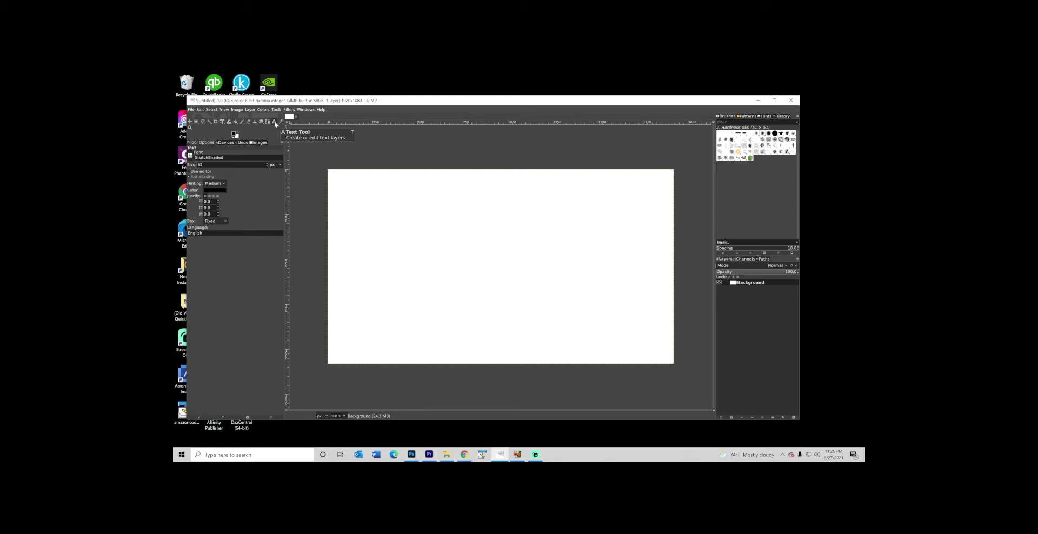
Draw a text box at the canvas's upper left and type 'THIS IS UPPERCASE this is lowercase'.
{"action": "left_click", "coordinate": [377, 199]}
{"action": "left_click_drag", "start_coordinate": [375, 198], "coordinate": [548, 280]}
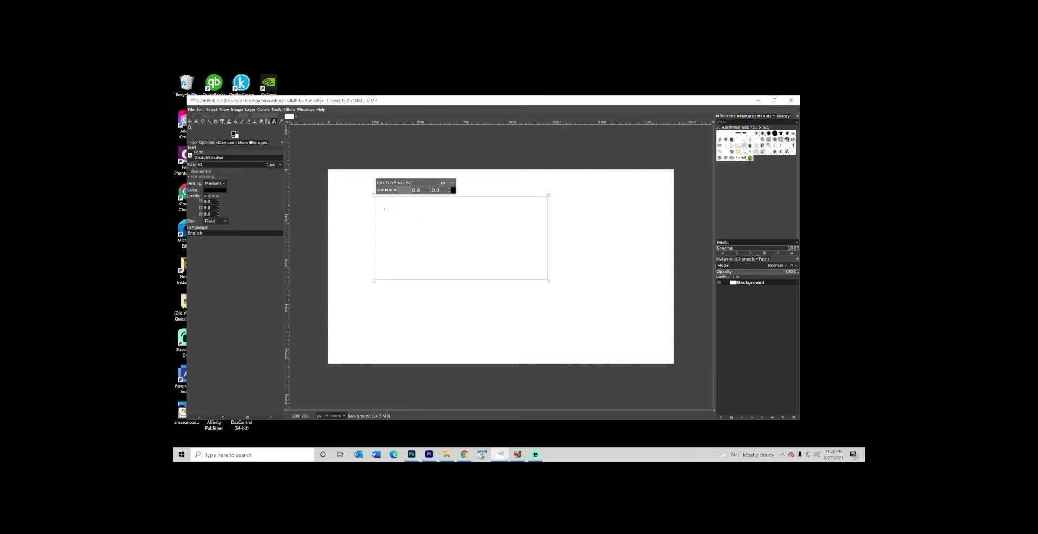
{"action": "type", "text": "THIS IS UP"}
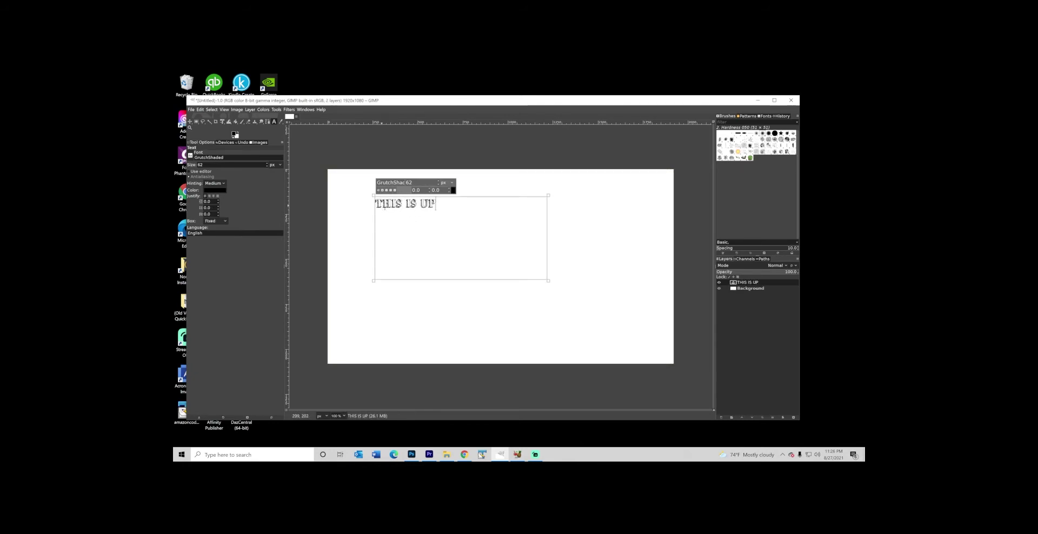
{"action": "type", "text": "PERCASE "}
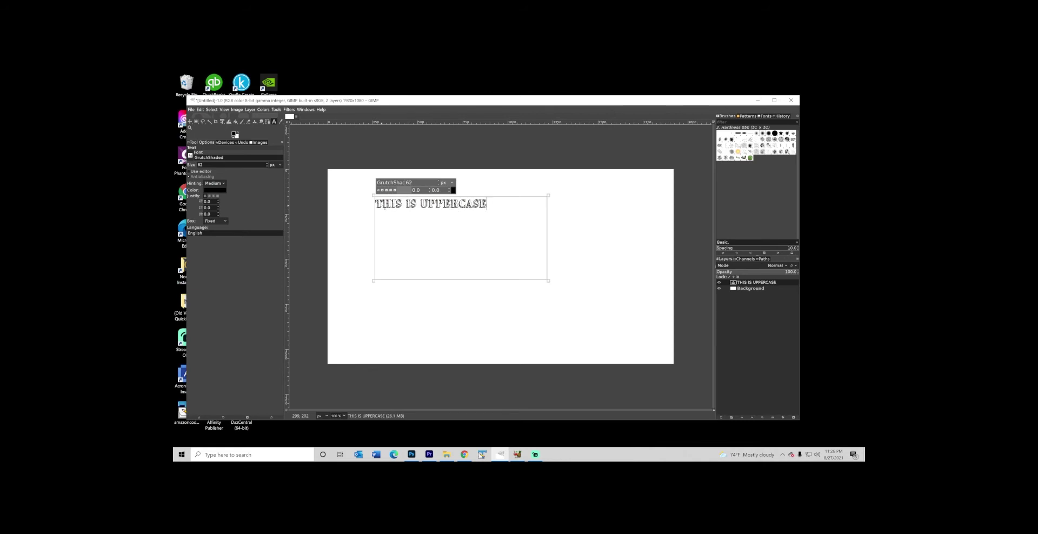
{"action": "type", "text": "this is lowercase"}
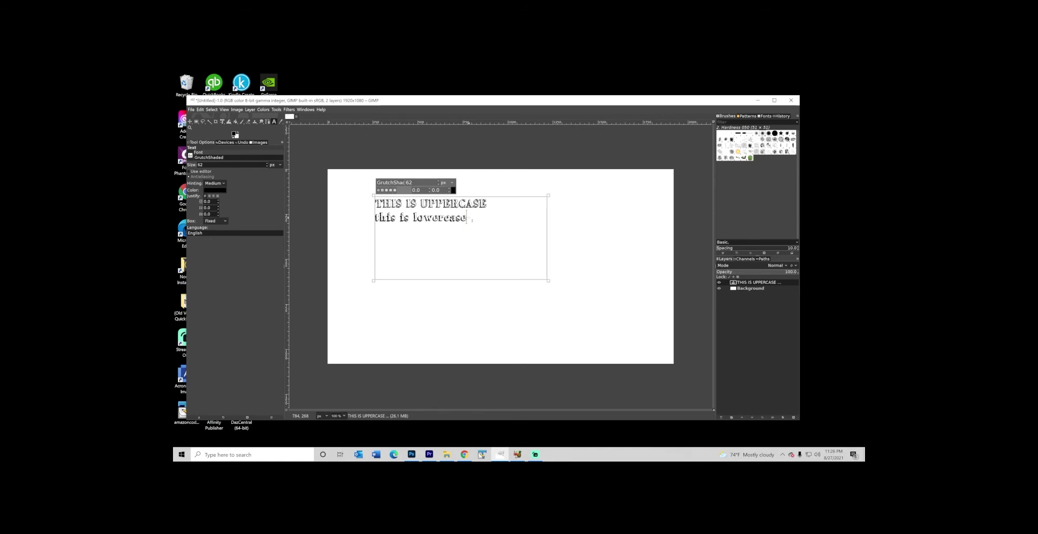
Select all the text, change its size from 62 to 50, then reselect both lines.
{"action": "left_click_drag", "start_coordinate": [472, 220], "coordinate": [369, 200]}
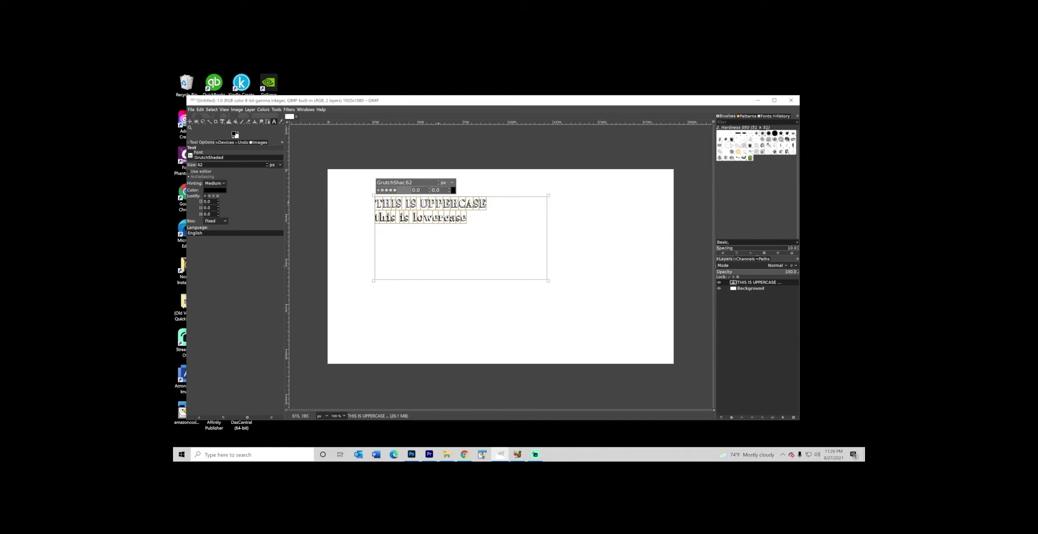
{"action": "double_click", "coordinate": [409, 183]}
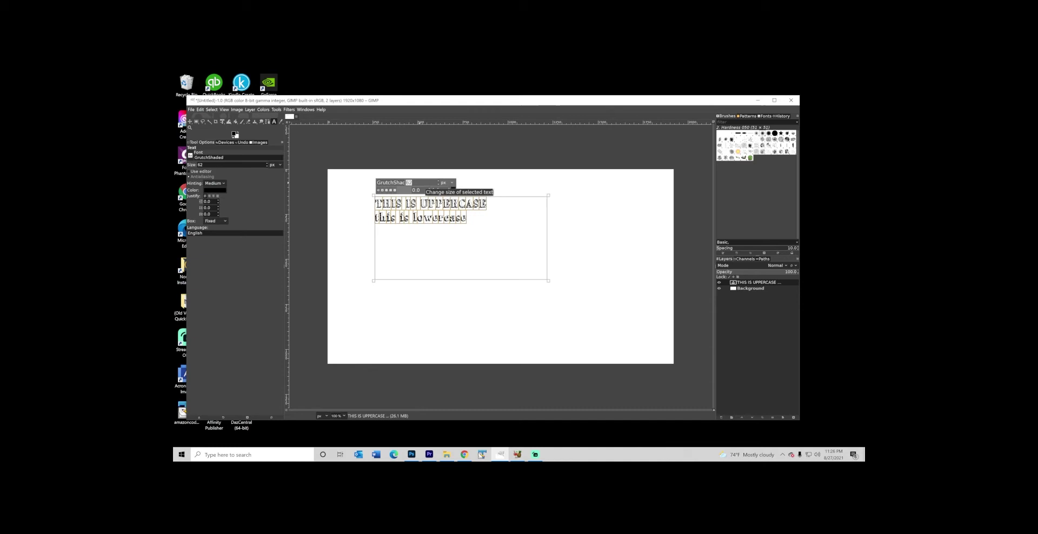
{"action": "type", "text": "50"}
{"action": "key", "text": "Return"}
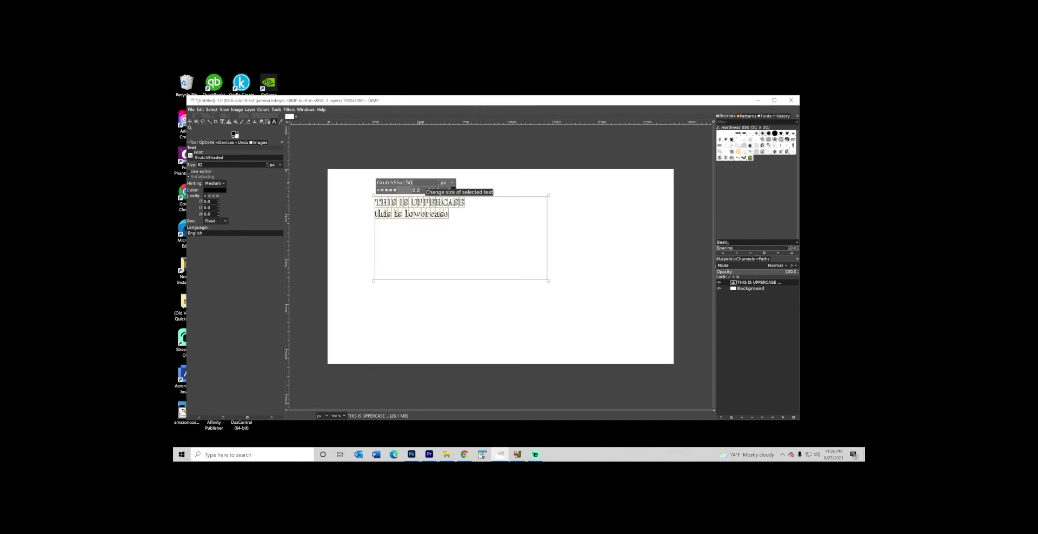
{"action": "left_click", "coordinate": [458, 218]}
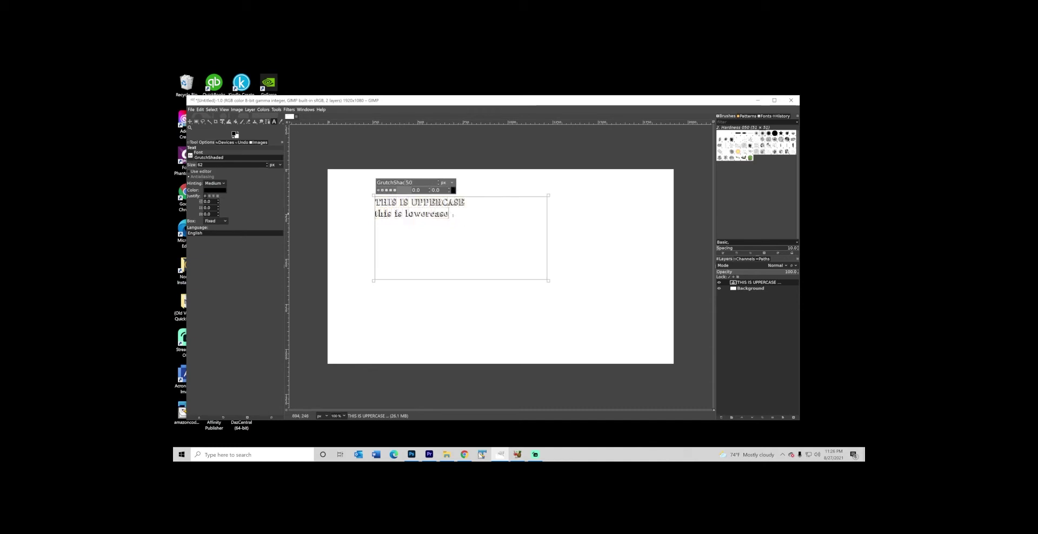
{"action": "left_click_drag", "start_coordinate": [454, 214], "coordinate": [370, 199]}
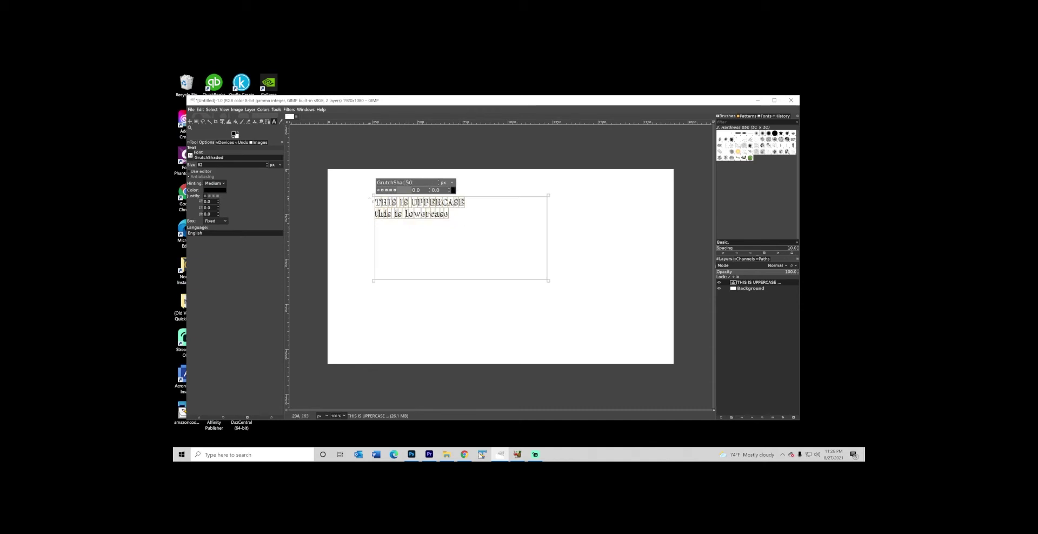
Open the Tool Options font list and browse up and down through the installed fonts.
{"action": "left_click", "coordinate": [191, 158]}
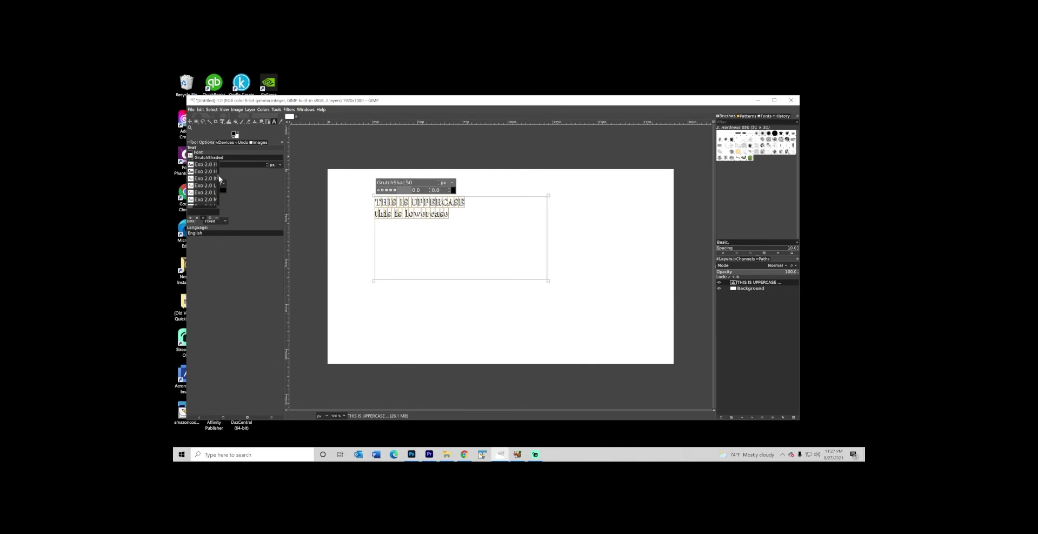
{"action": "scroll", "coordinate": [219, 175], "scroll_direction": "up", "scroll_amount": 10}
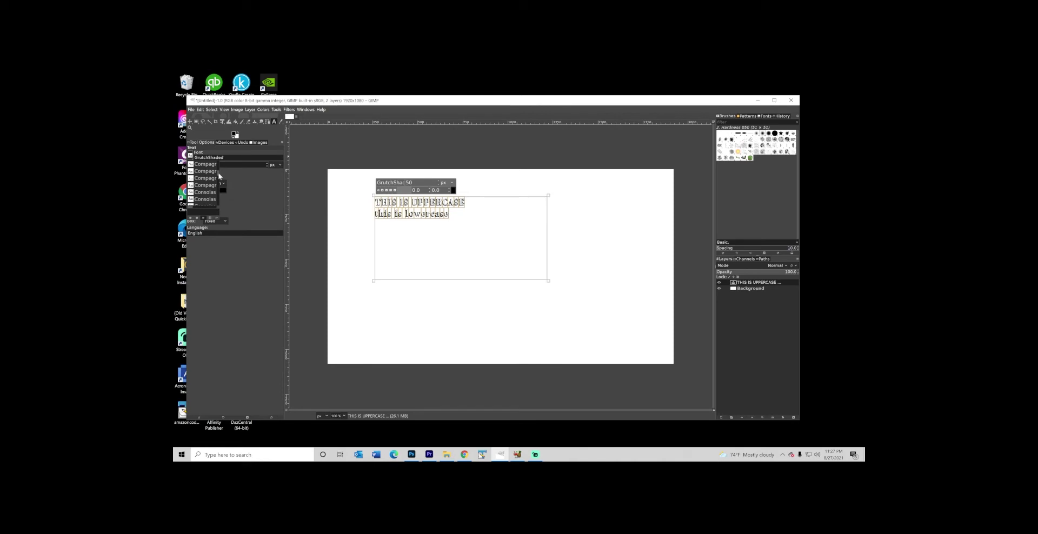
{"action": "scroll", "coordinate": [219, 176], "scroll_direction": "up", "scroll_amount": 10}
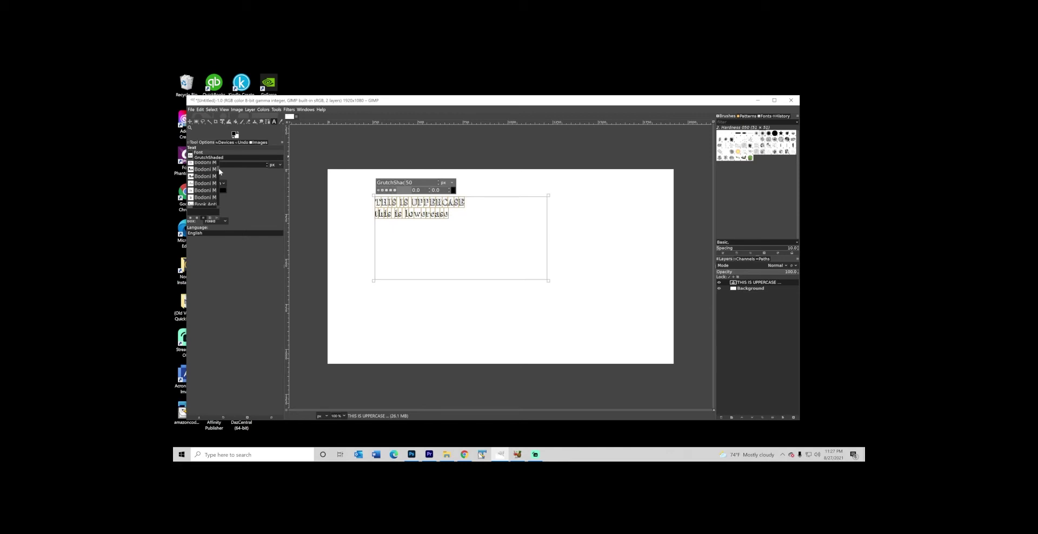
{"action": "scroll", "coordinate": [219, 172], "scroll_direction": "down", "scroll_amount": 8}
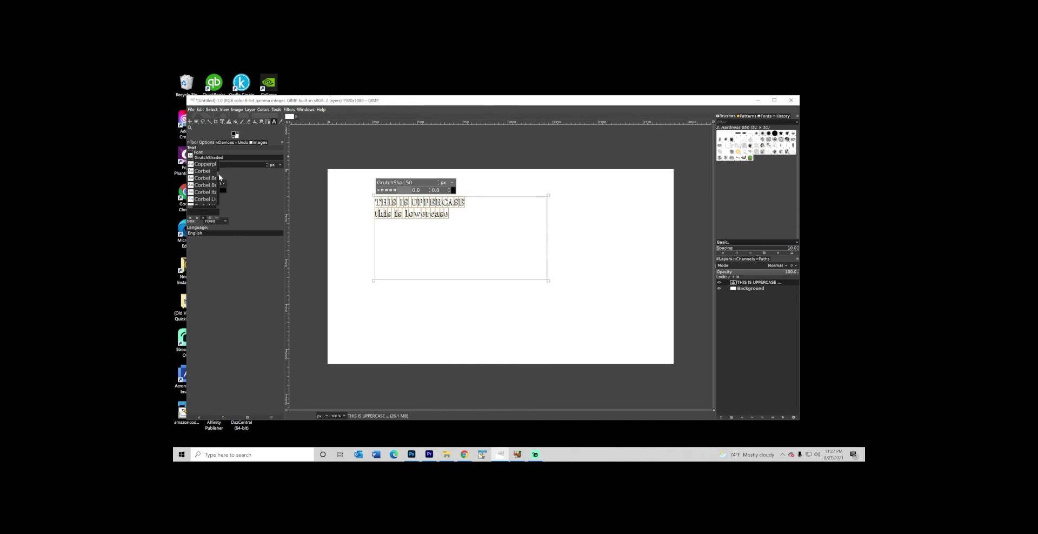
{"action": "scroll", "coordinate": [218, 175], "scroll_direction": "down", "scroll_amount": 5}
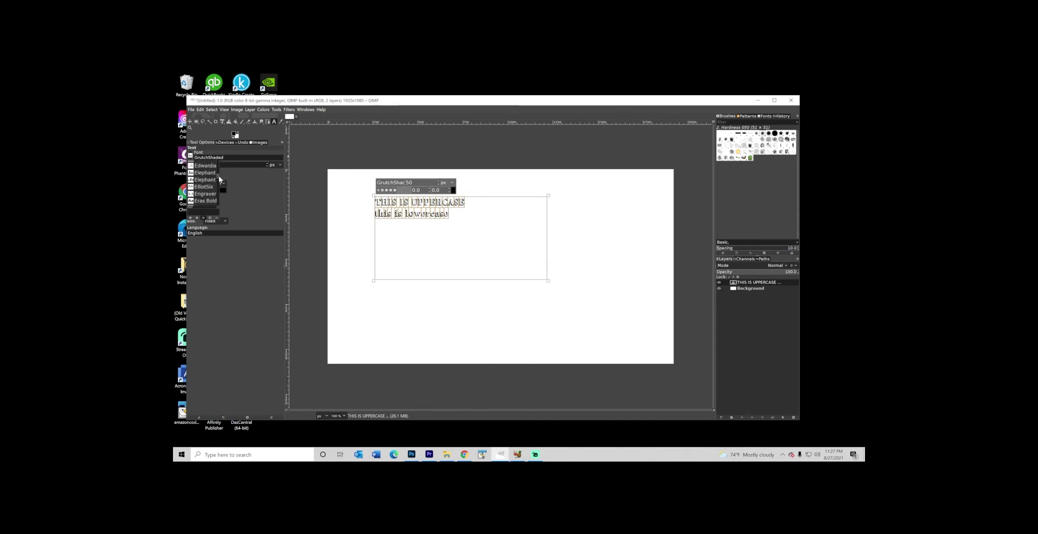
{"action": "scroll", "coordinate": [219, 179], "scroll_direction": "down", "scroll_amount": 2}
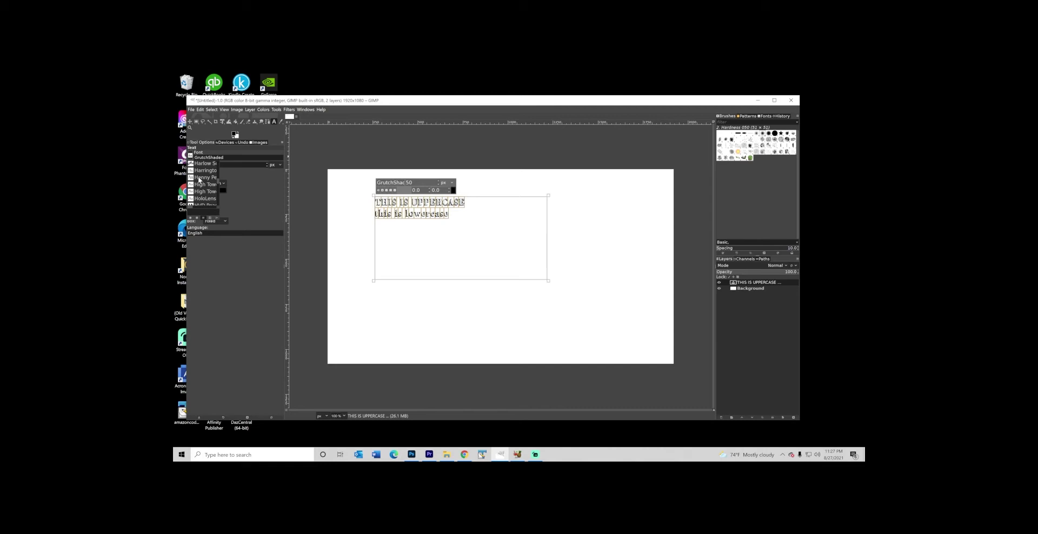
Try Henny Penny, HoloLens MDL2 Assets, Impact Condensed and Indy on the text, ending with Jokerman.
{"action": "left_click", "coordinate": [196, 177]}
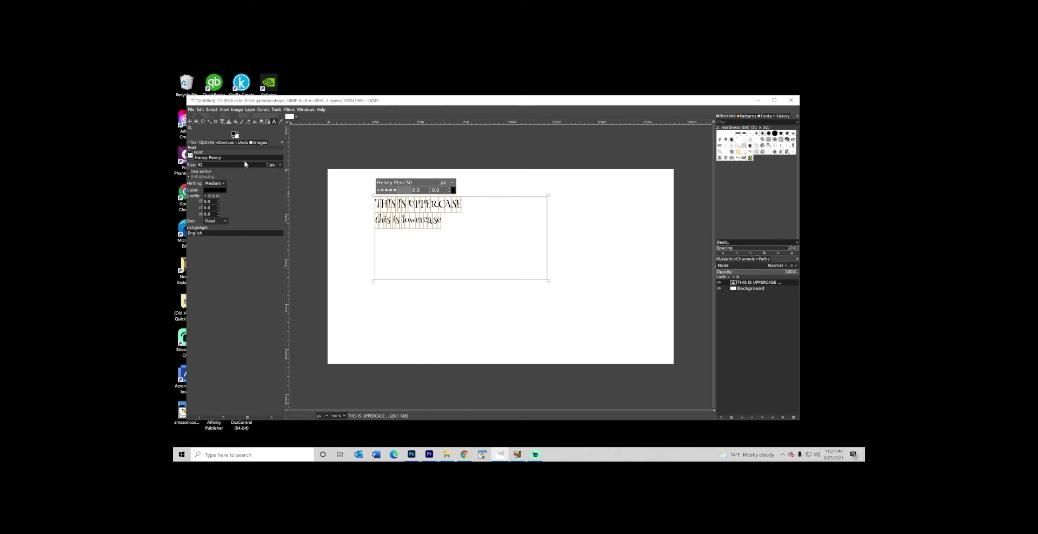
{"action": "left_click", "coordinate": [191, 156]}
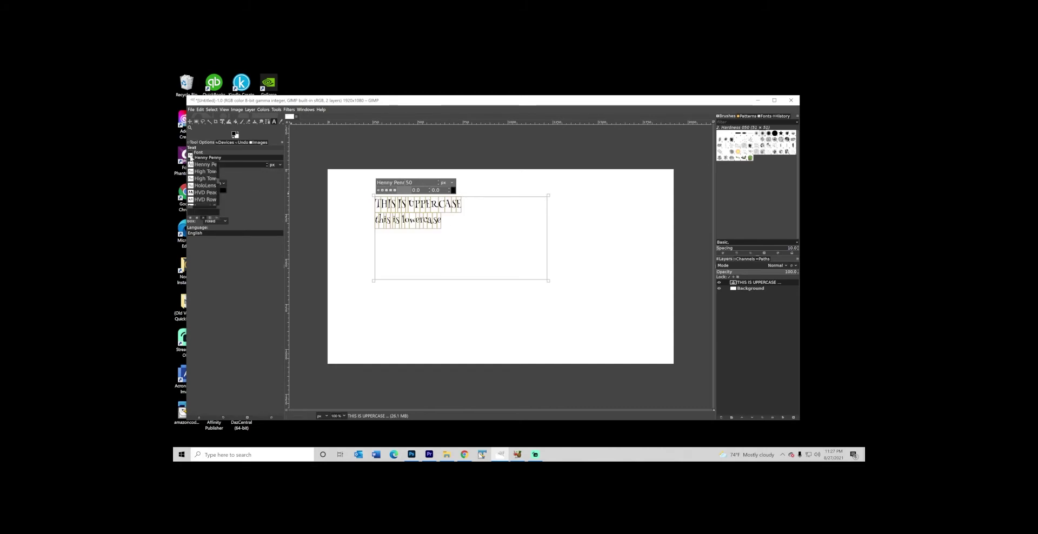
{"action": "left_click", "coordinate": [206, 186]}
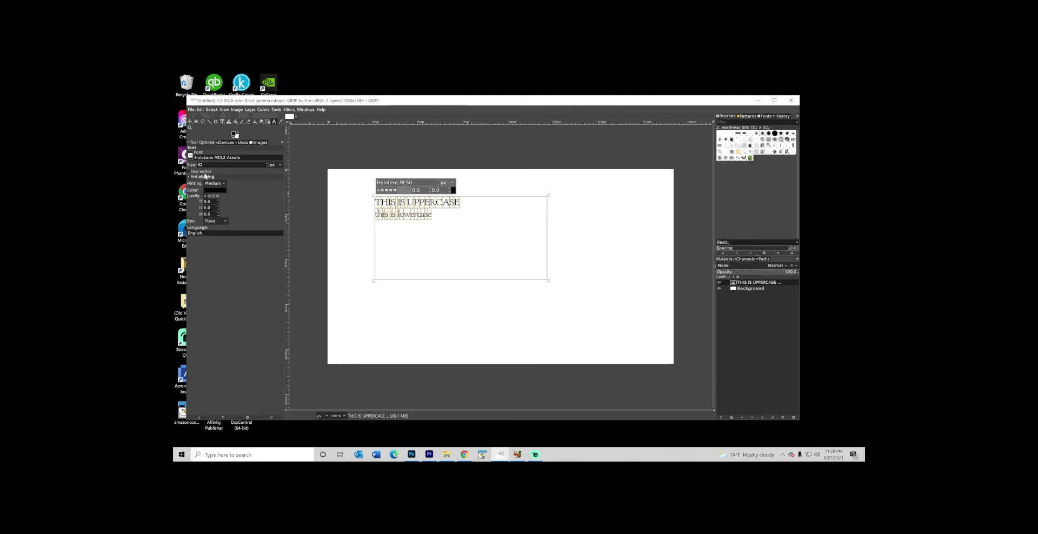
{"action": "left_click", "coordinate": [191, 156]}
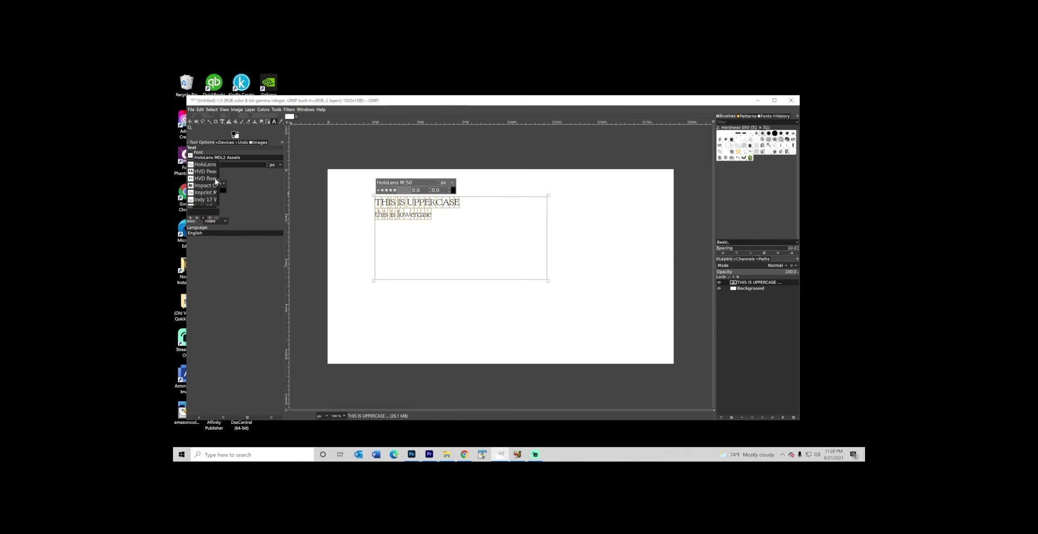
{"action": "left_click", "coordinate": [211, 185]}
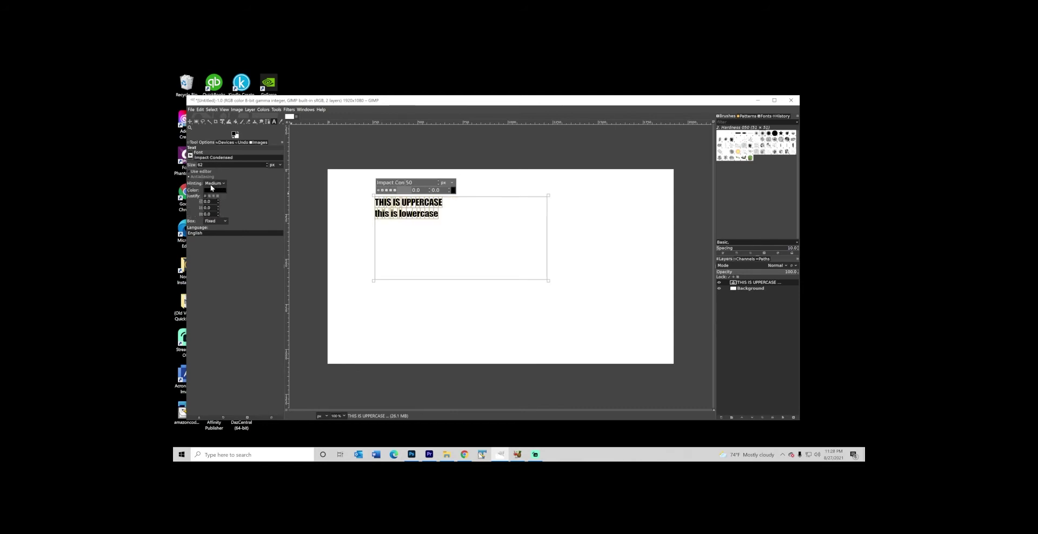
{"action": "left_click", "coordinate": [190, 157]}
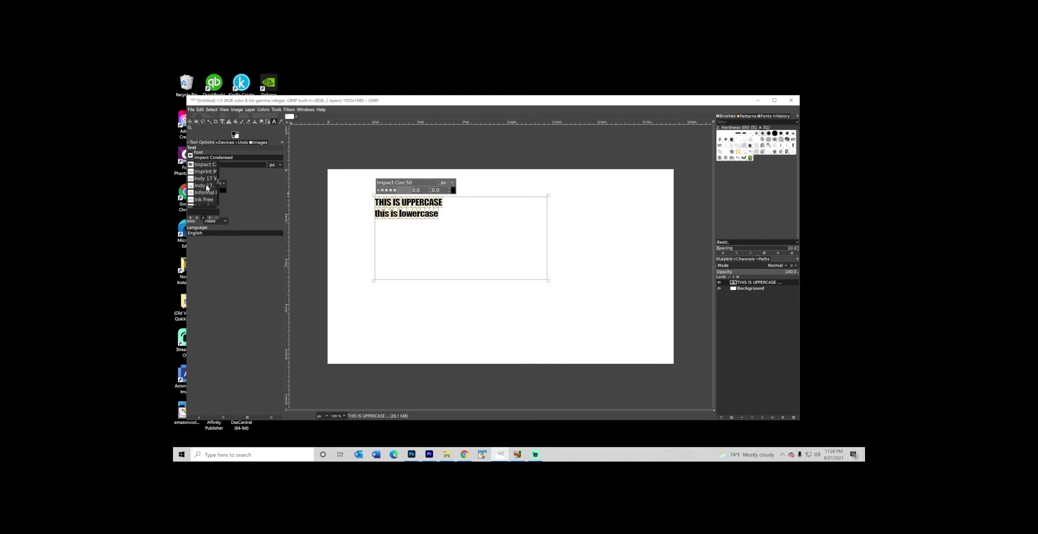
{"action": "left_click", "coordinate": [206, 187]}
{"action": "left_click", "coordinate": [191, 156]}
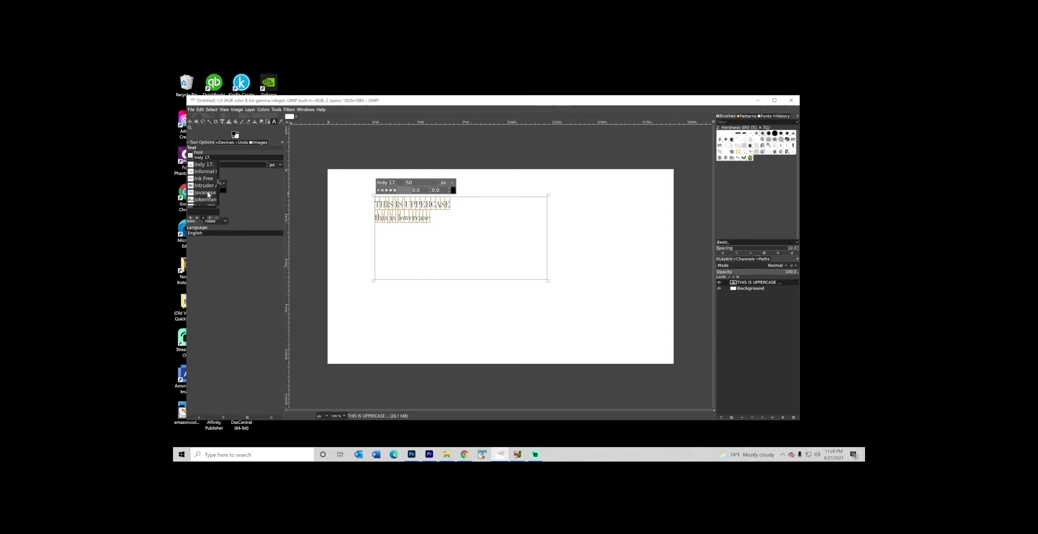
{"action": "left_click", "coordinate": [205, 199]}
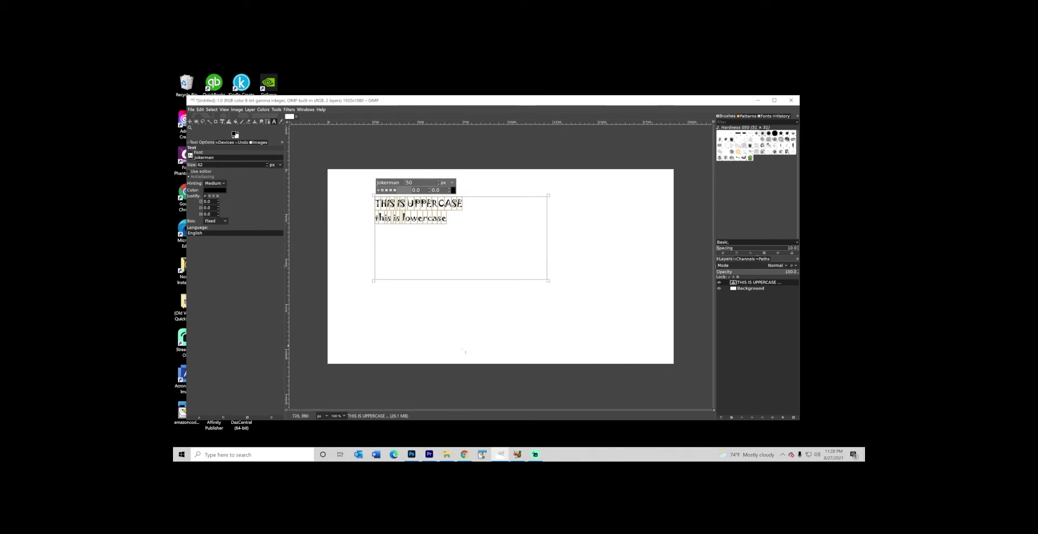
Open a new Chrome window on the Font Squirrel website and move it further right.
{"action": "right_click", "coordinate": [465, 456]}
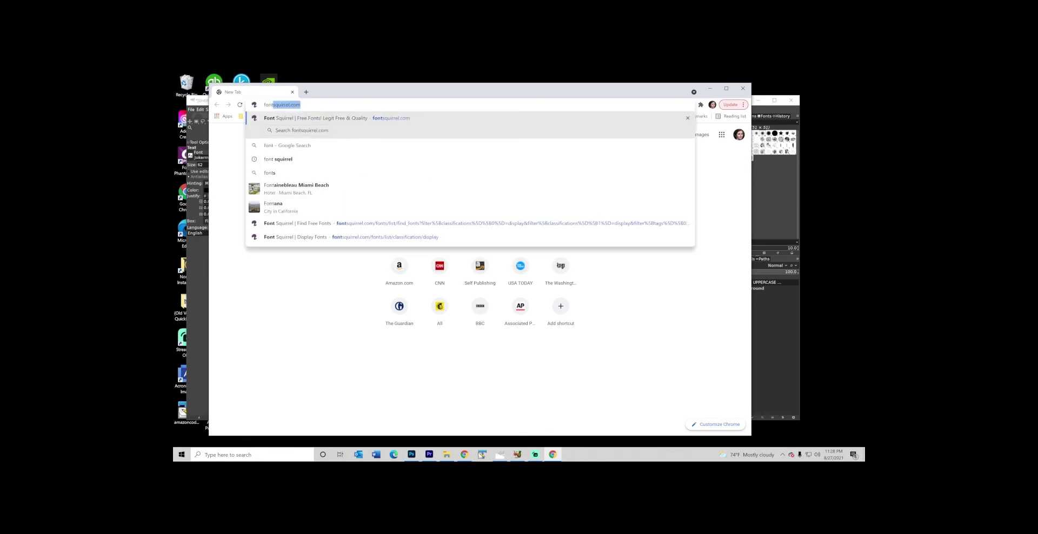
{"action": "key", "text": "Return"}
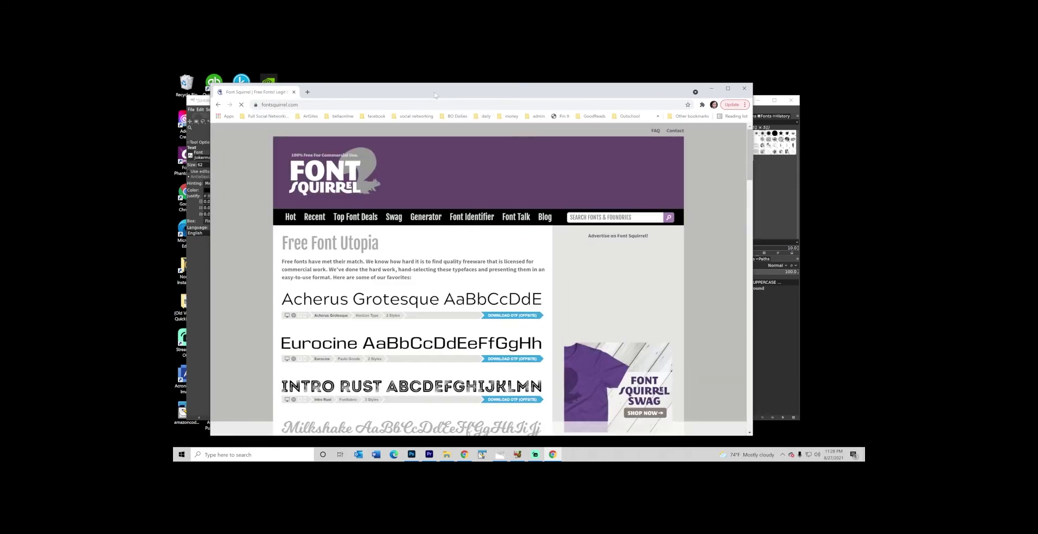
{"action": "left_click_drag", "start_coordinate": [440, 100], "coordinate": [485, 95]}
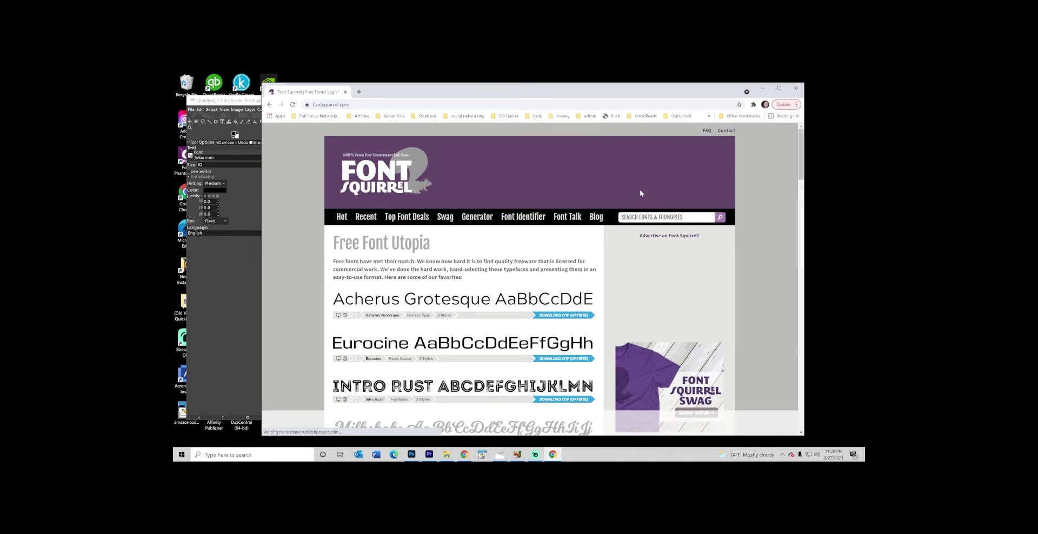
{"action": "left_click_drag", "start_coordinate": [802, 170], "coordinate": [802, 186]}
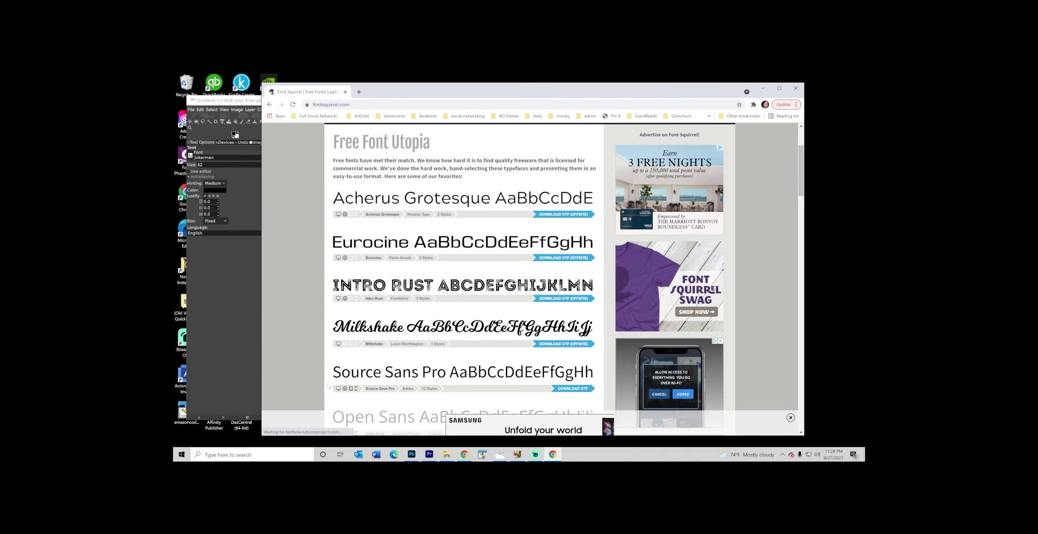
Browse Font Squirrel's Display fonts, add the Novelty filter, and scroll the results toward After Shok.
{"action": "scroll", "coordinate": [327, 386], "scroll_direction": "down", "scroll_amount": 2}
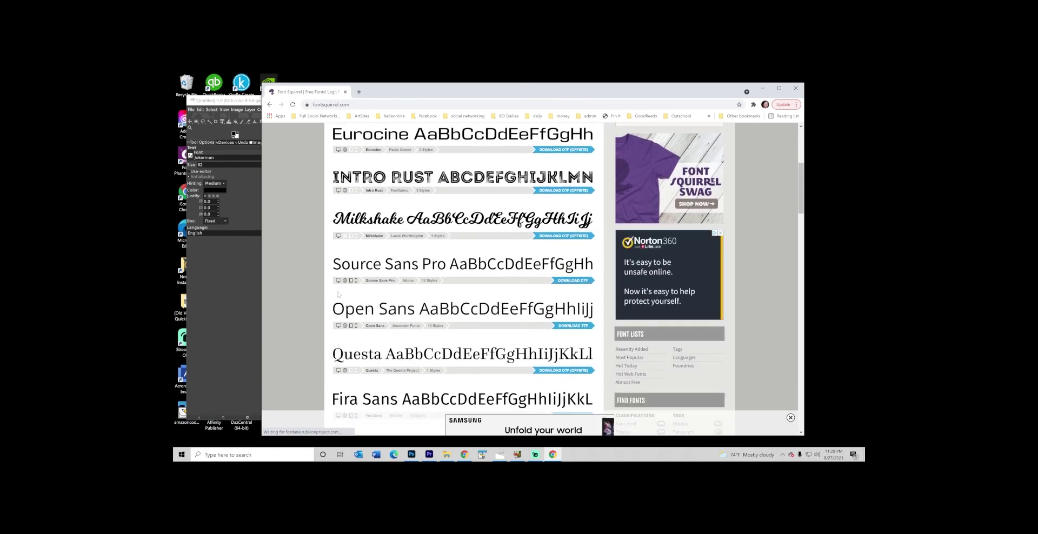
{"action": "scroll", "coordinate": [348, 340], "scroll_direction": "down", "scroll_amount": 4}
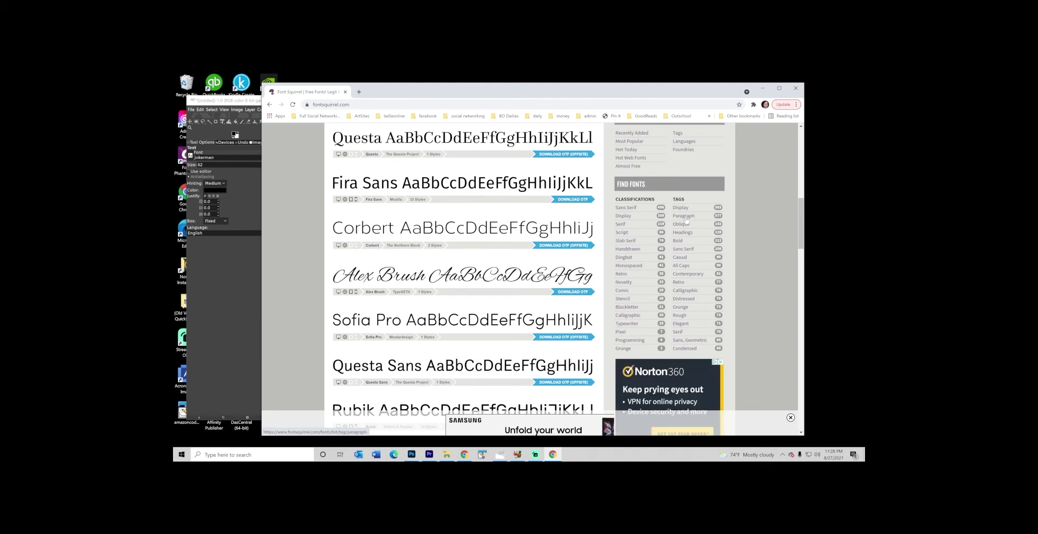
{"action": "left_click", "coordinate": [628, 217]}
{"action": "scroll", "coordinate": [708, 297], "scroll_direction": "down", "scroll_amount": 2}
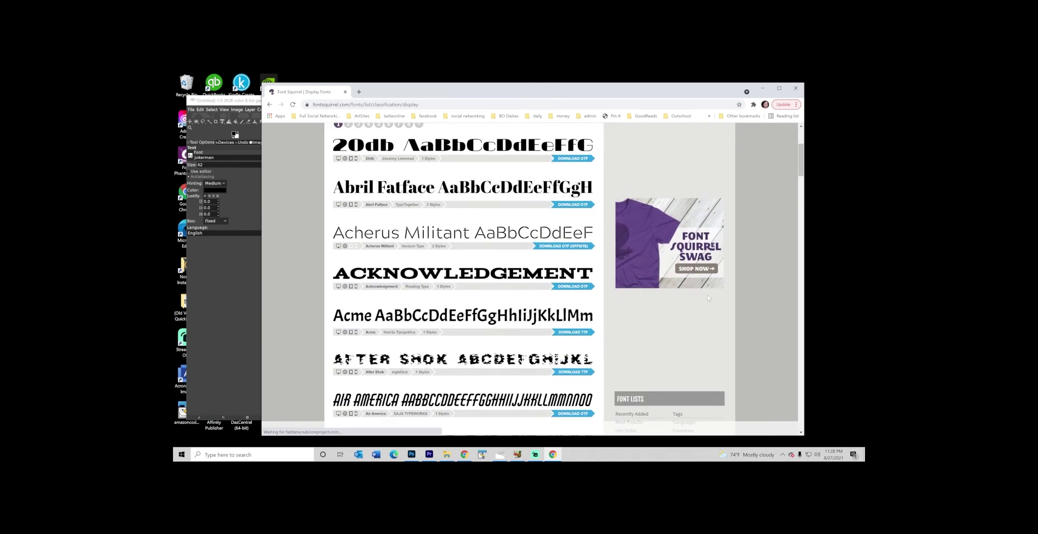
{"action": "scroll", "coordinate": [709, 297], "scroll_direction": "down", "scroll_amount": 5}
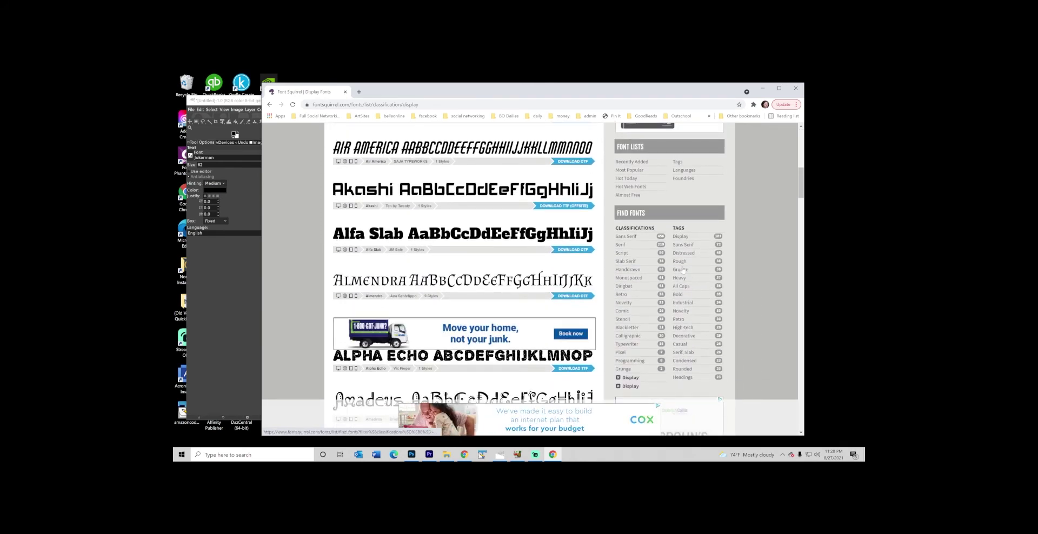
{"action": "left_click", "coordinate": [626, 304]}
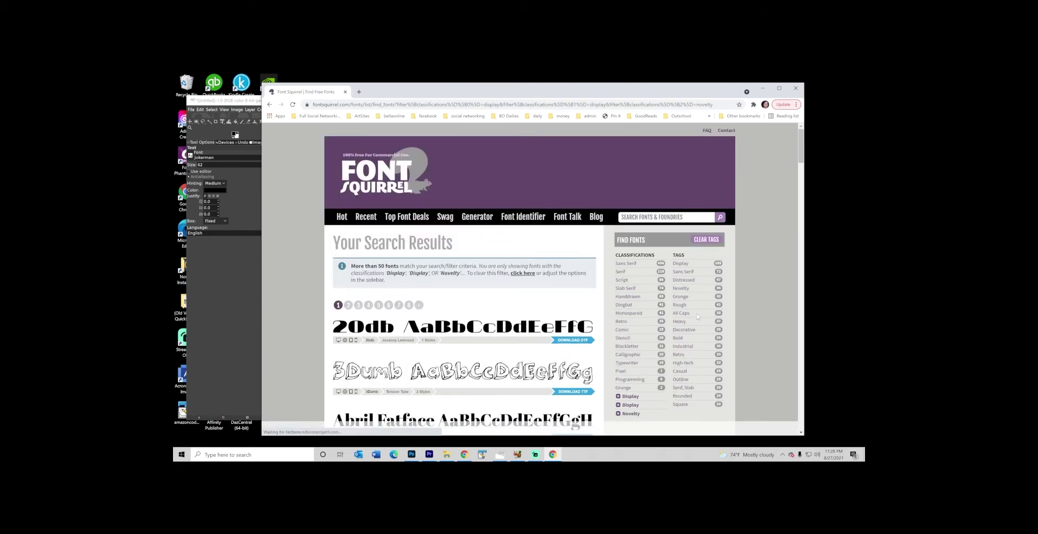
{"action": "scroll", "coordinate": [697, 317], "scroll_direction": "down", "scroll_amount": 7}
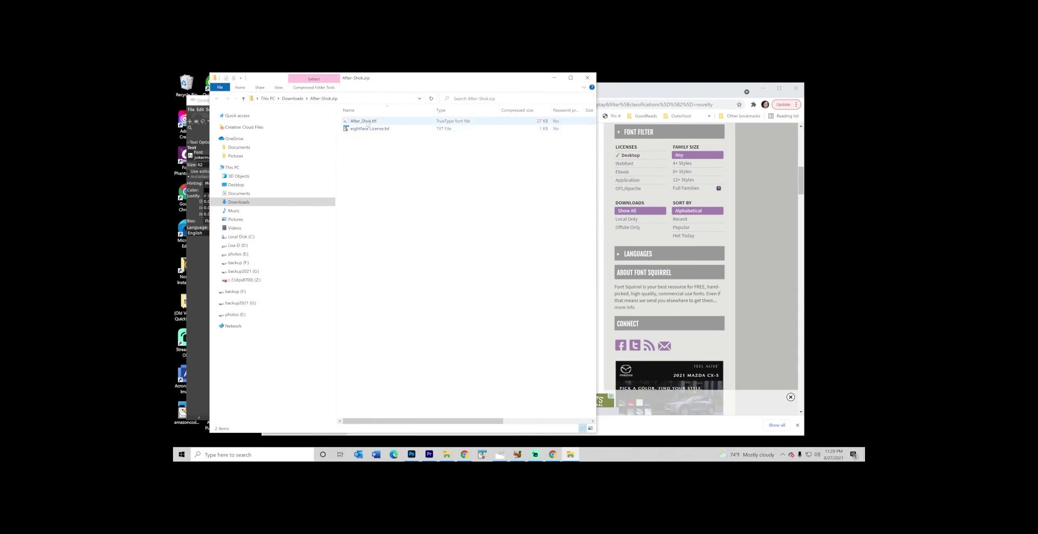
Open After_Shok.ttf from the After-Shok.zip folder in the font preview.
{"action": "double_click", "coordinate": [364, 121]}
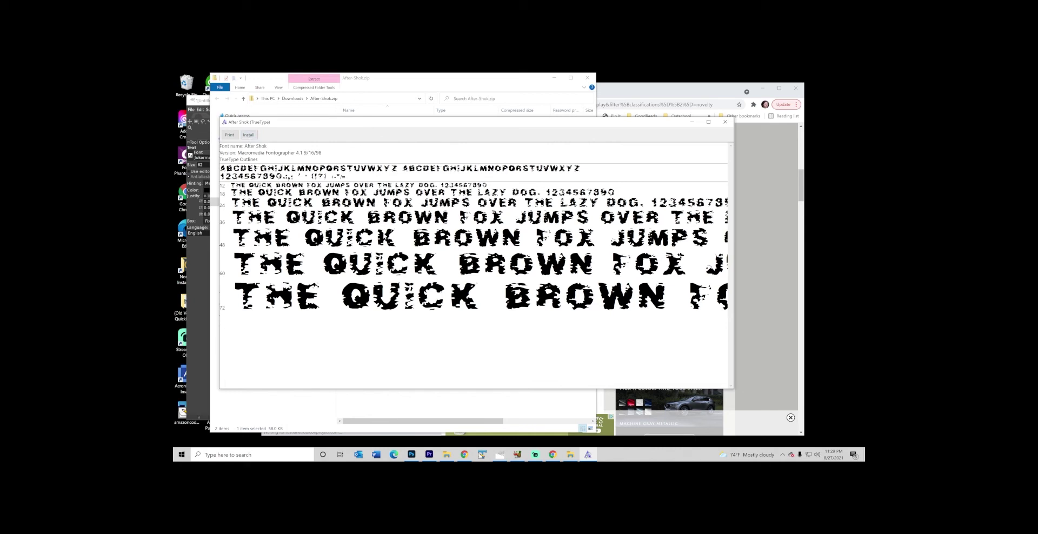
Install the After Shok font and bring the GIMP window back to the front.
{"action": "left_click", "coordinate": [249, 135]}
{"action": "left_click", "coordinate": [196, 257]}
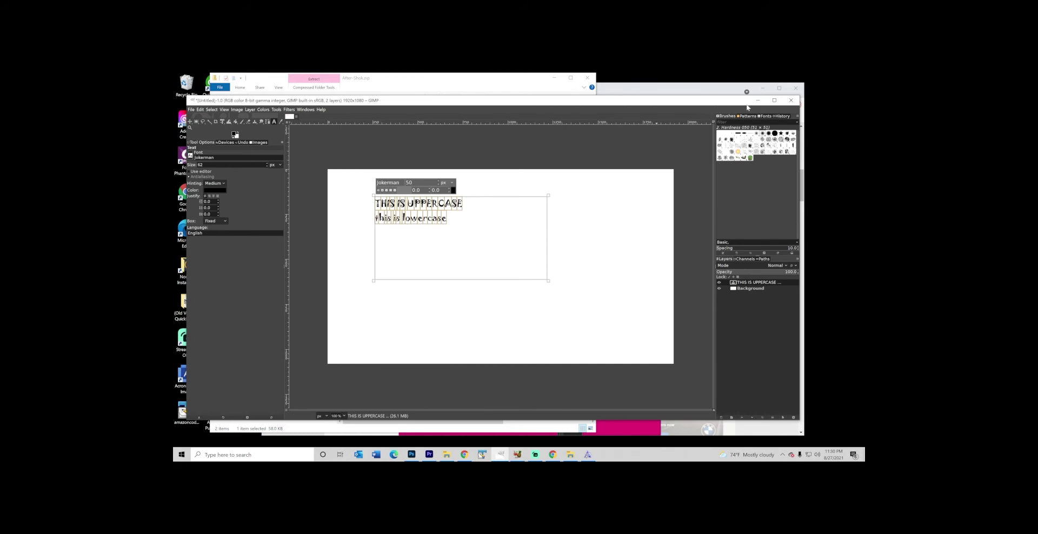
Quit GIMP discarding the untitled image, then relaunch GIMP 2.10.24 from the Start menu.
{"action": "left_click", "coordinate": [792, 101]}
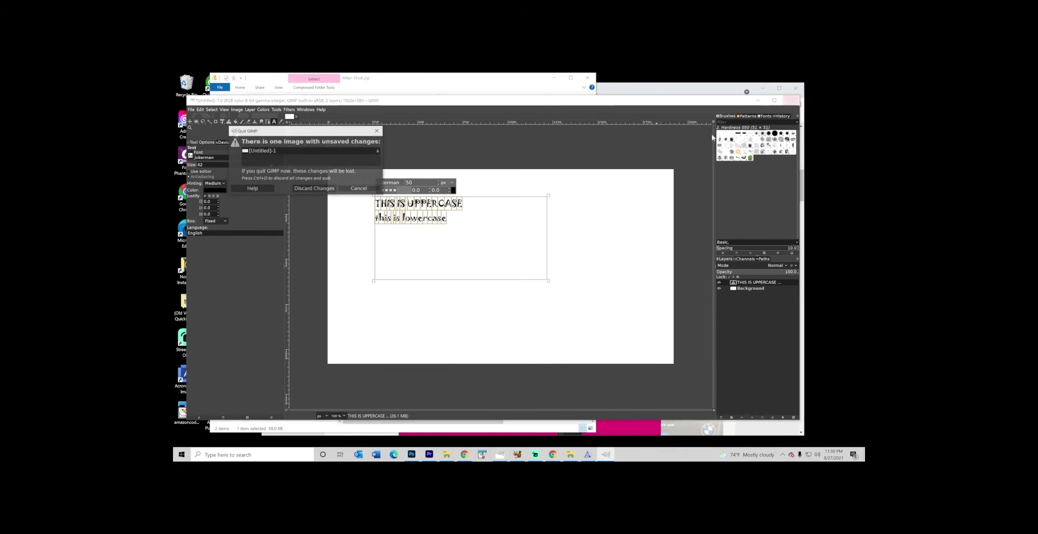
{"action": "left_click", "coordinate": [317, 189]}
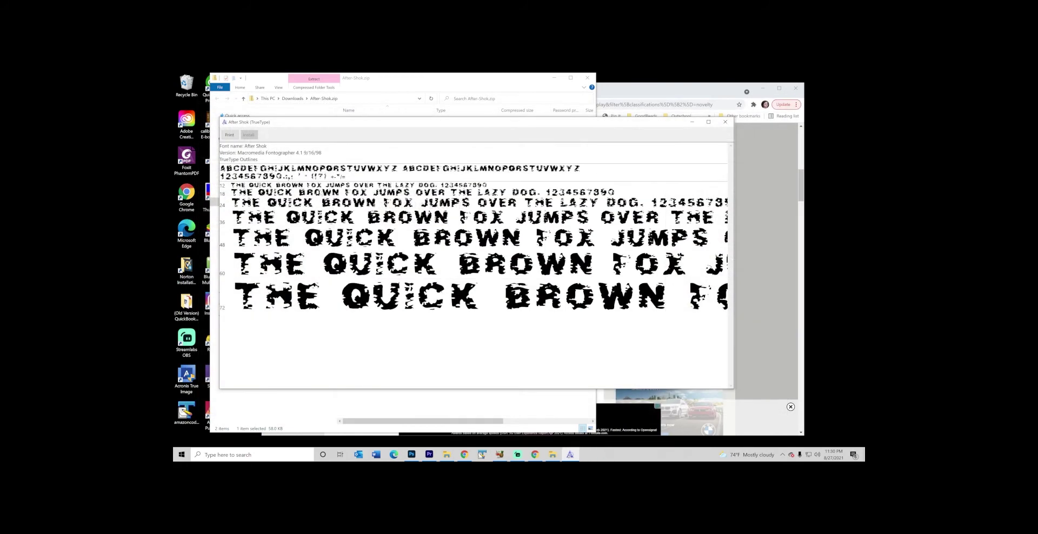
{"action": "left_click", "coordinate": [181, 455]}
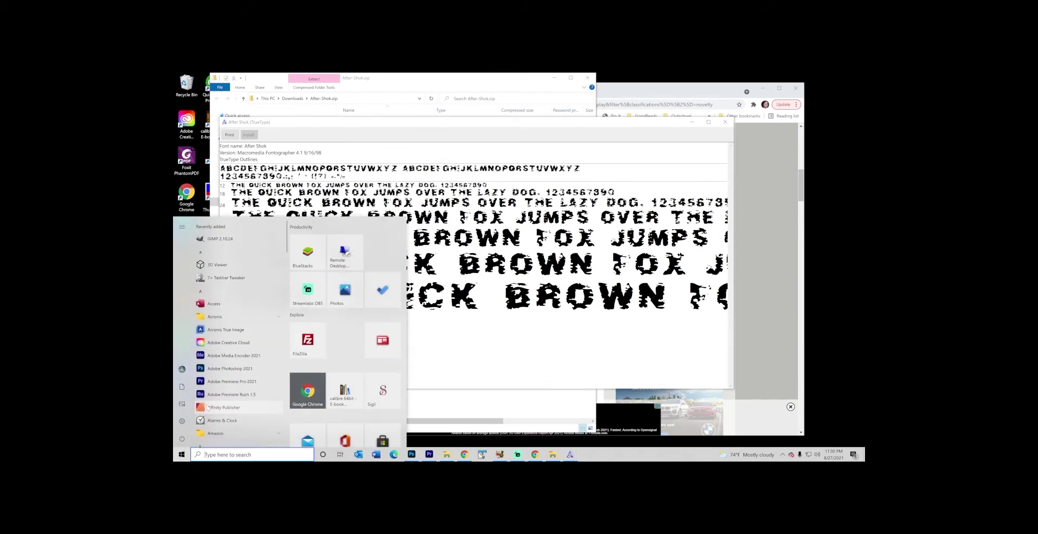
{"action": "left_click", "coordinate": [223, 239]}
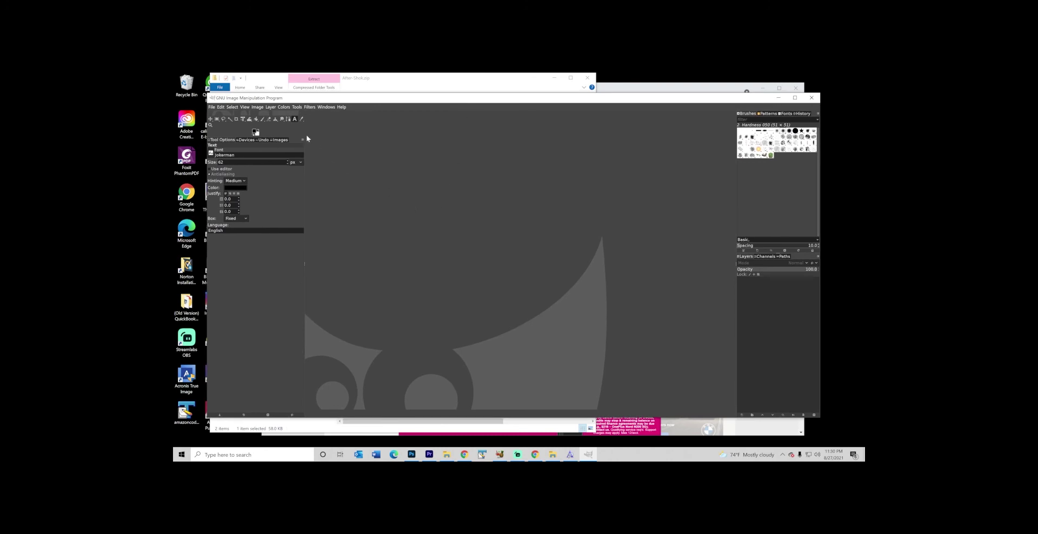
Create a new blank 1920×1080 image.
{"action": "left_click", "coordinate": [212, 107]}
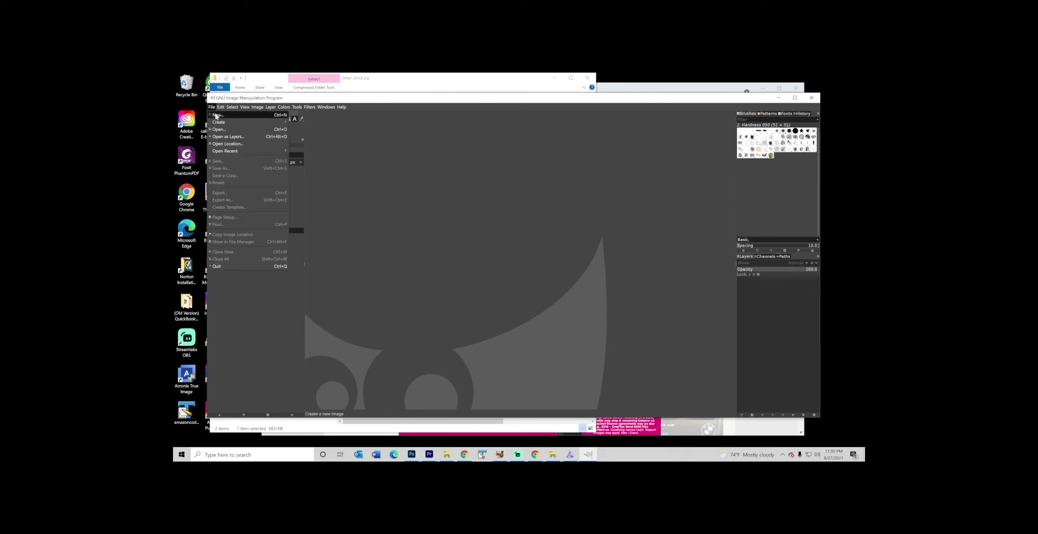
{"action": "left_click", "coordinate": [223, 116]}
{"action": "left_click", "coordinate": [278, 148]}
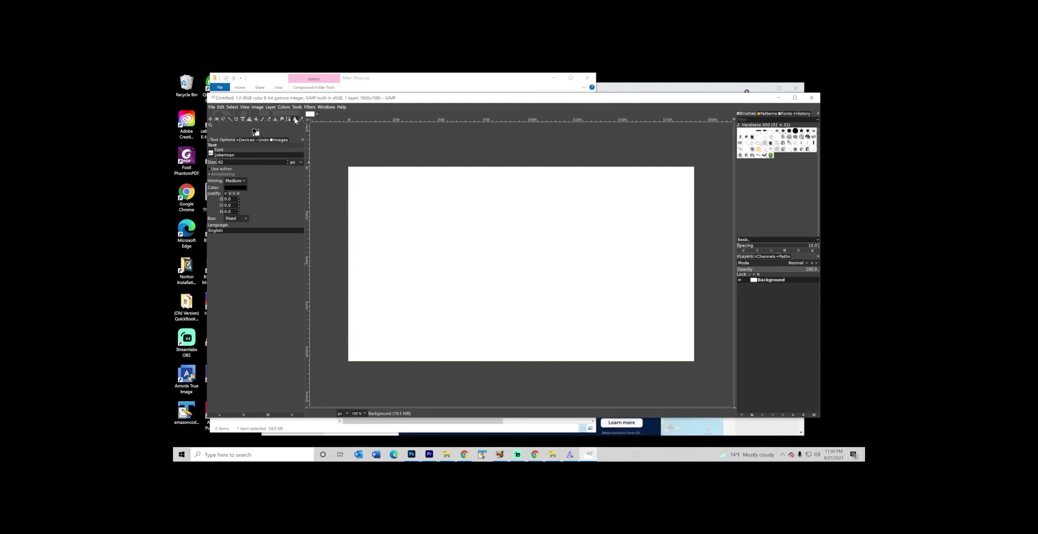
Draw a large text box and type 'THIS IS UPPERCASE' and 'this is lowercase' on two lines.
{"action": "left_click", "coordinate": [391, 197]}
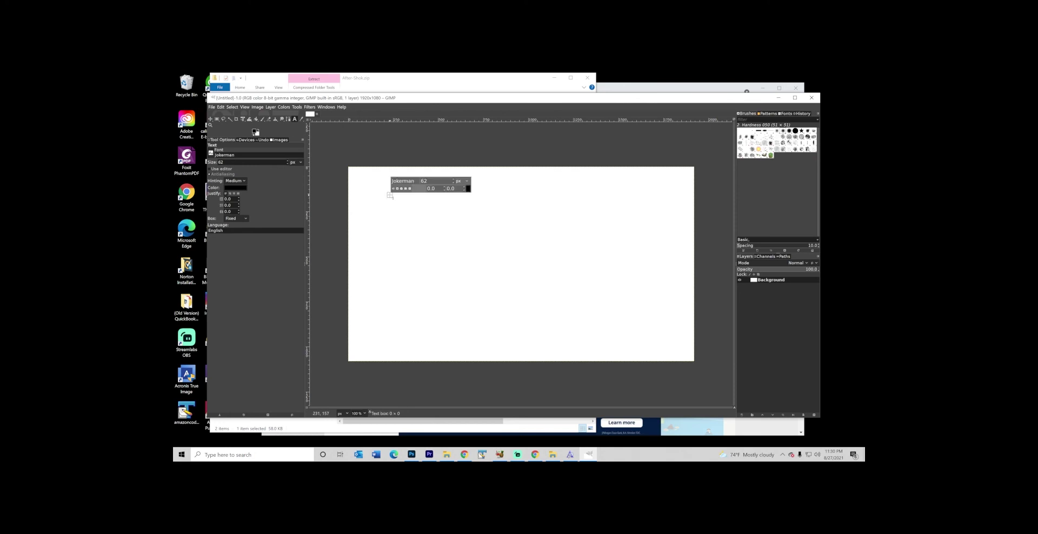
{"action": "left_click_drag", "start_coordinate": [390, 195], "coordinate": [615, 314]}
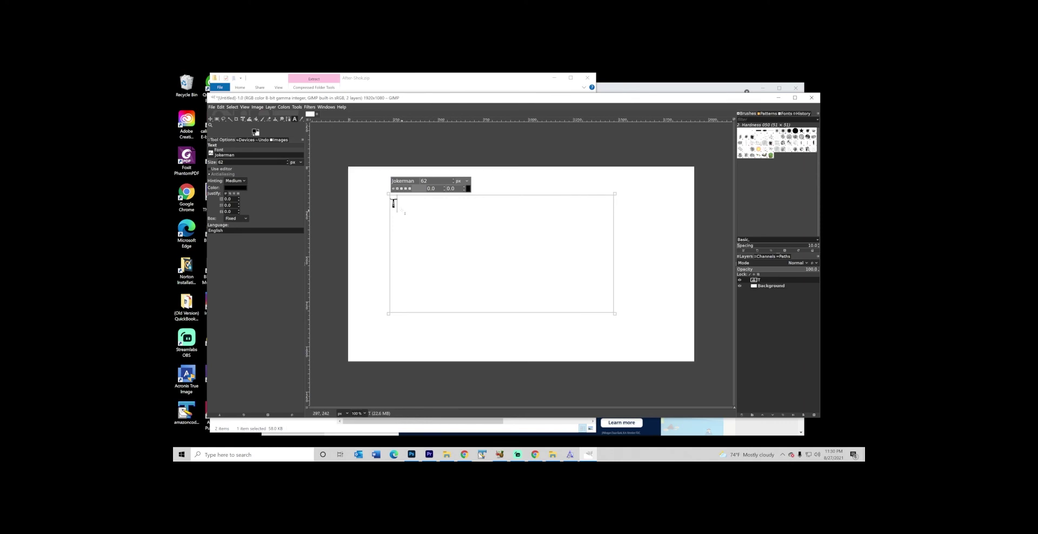
{"action": "type", "text": "THIS IS UPPER"}
{"action": "type", "text": "CPA"}
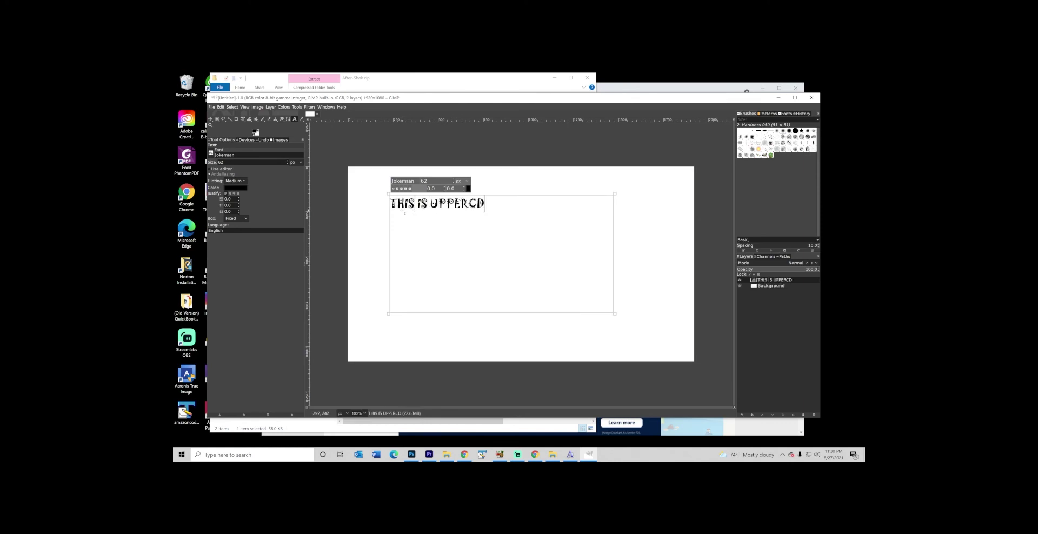
{"action": "key", "text": "BackSpace"}
{"action": "key", "text": "BackSpace"}
{"action": "type", "text": "ASE"}
{"action": "key", "text": "Return"}
{"action": "type", "text": "this is lowercase"}
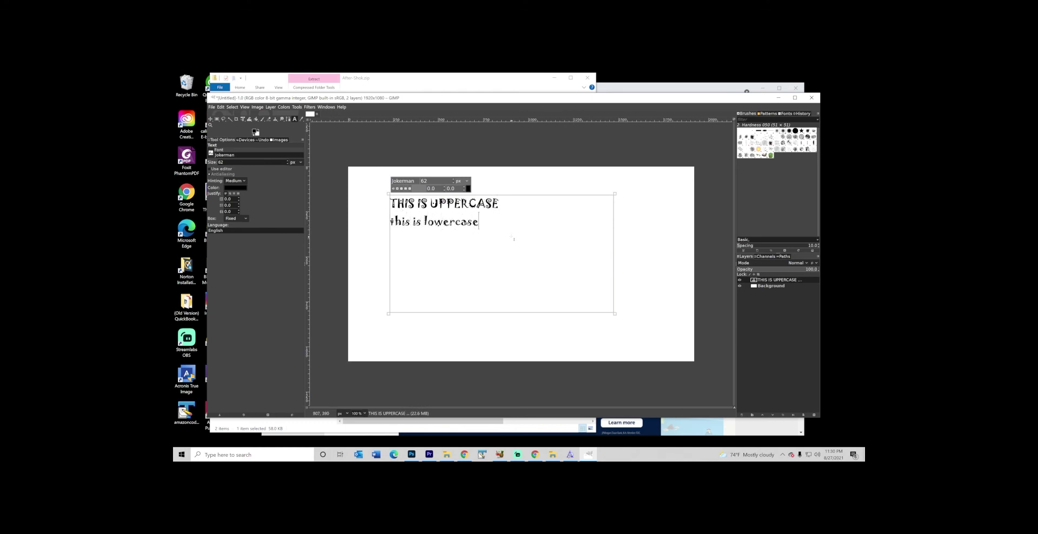
Select both text lines and apply the After Shok font from the Tool Options font list.
{"action": "left_click_drag", "start_coordinate": [481, 221], "coordinate": [390, 201]}
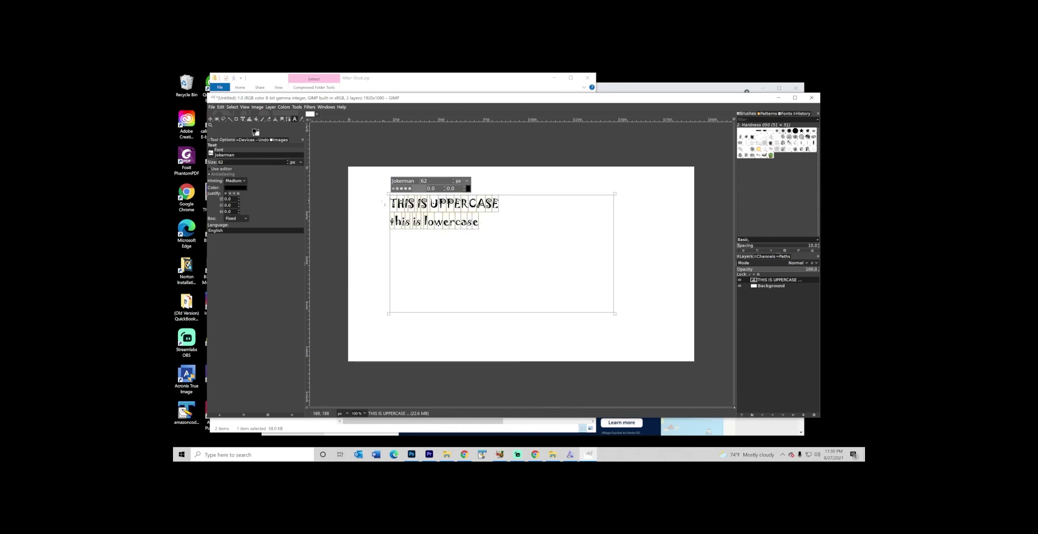
{"action": "left_click", "coordinate": [210, 154]}
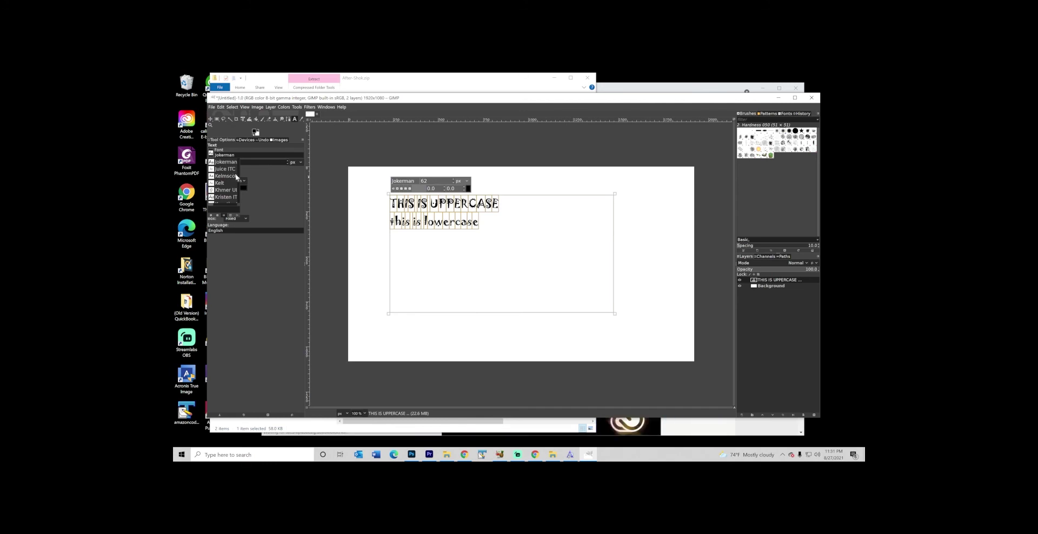
{"action": "scroll", "coordinate": [238, 161], "scroll_direction": "up", "scroll_amount": 10}
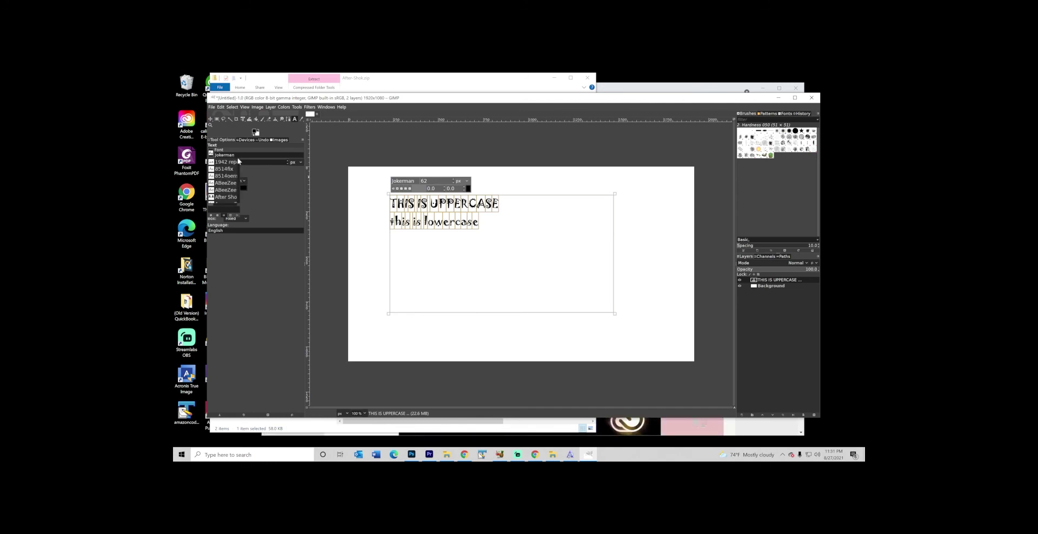
{"action": "scroll", "coordinate": [238, 161], "scroll_direction": "down", "scroll_amount": 2}
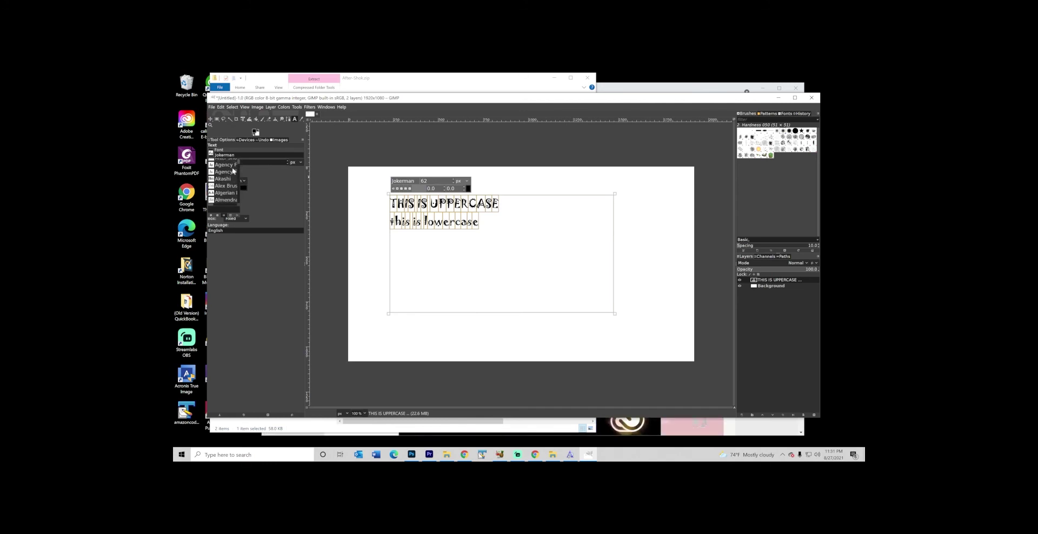
{"action": "scroll", "coordinate": [229, 167], "scroll_direction": "up", "scroll_amount": 1}
{"action": "left_click", "coordinate": [227, 165]}
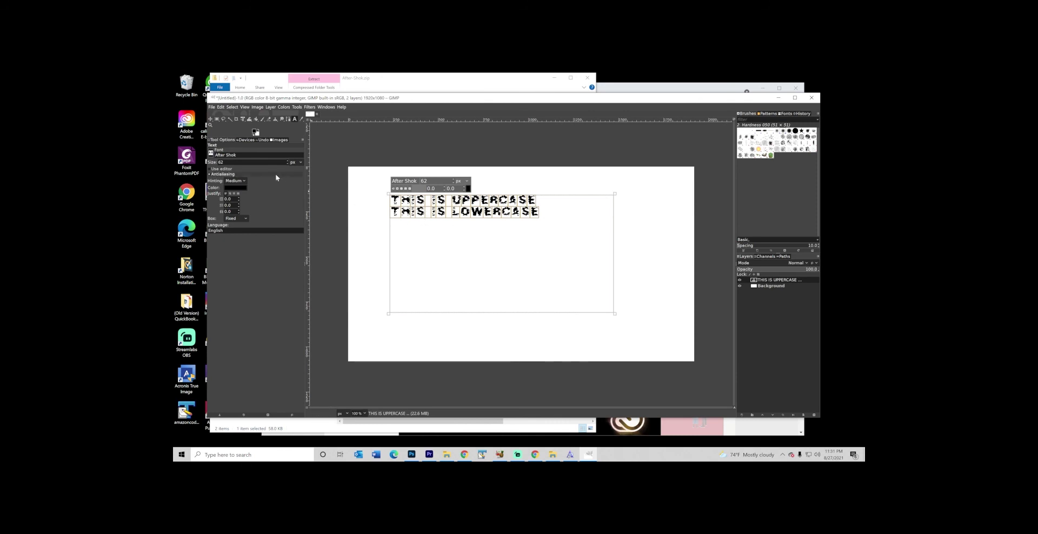
Try the ABeeZee, Agency FB Condensed and Amadeus fonts on the text in turn.
{"action": "left_click", "coordinate": [211, 154]}
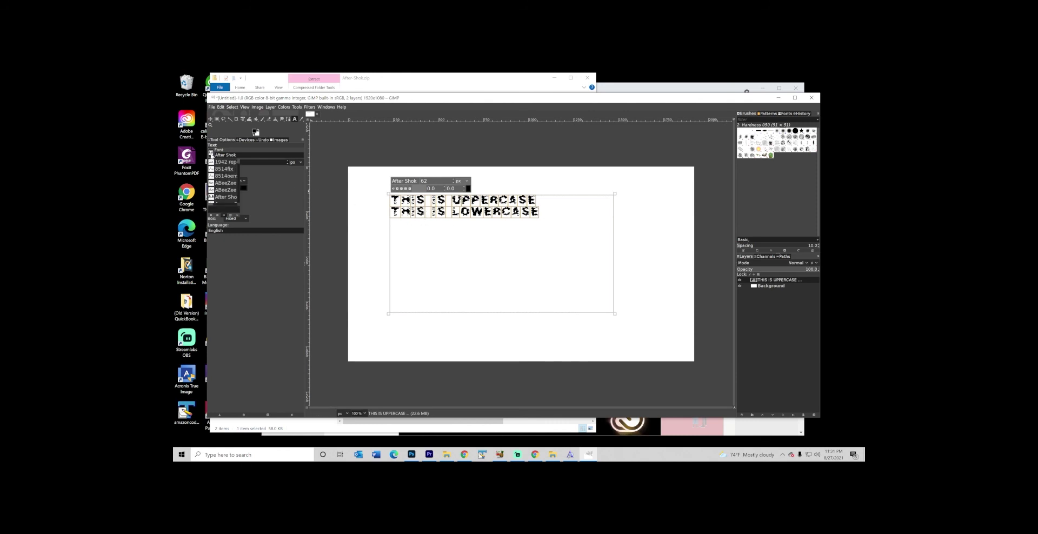
{"action": "left_click", "coordinate": [225, 183]}
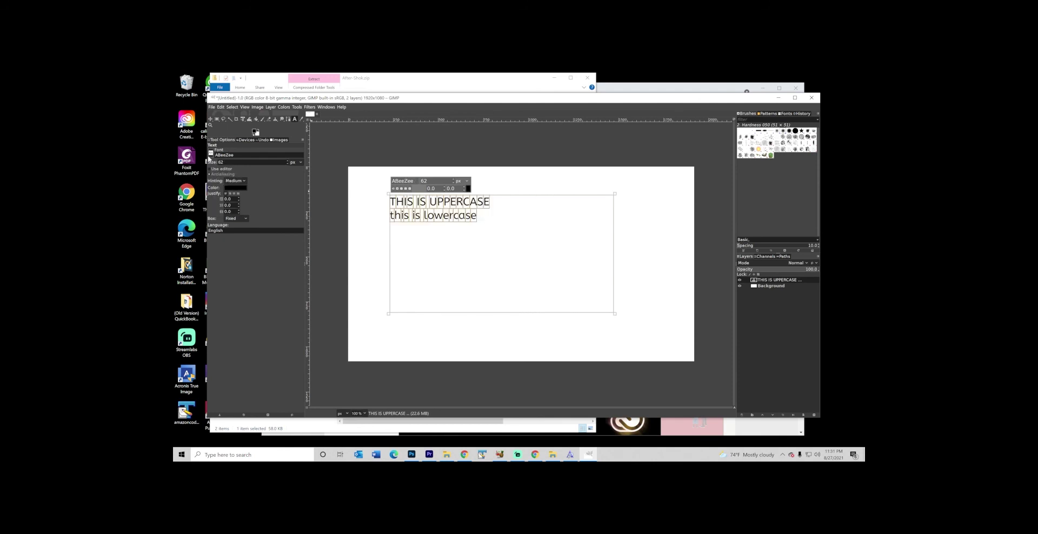
{"action": "left_click", "coordinate": [212, 154]}
{"action": "scroll", "coordinate": [228, 196], "scroll_direction": "down", "scroll_amount": 1}
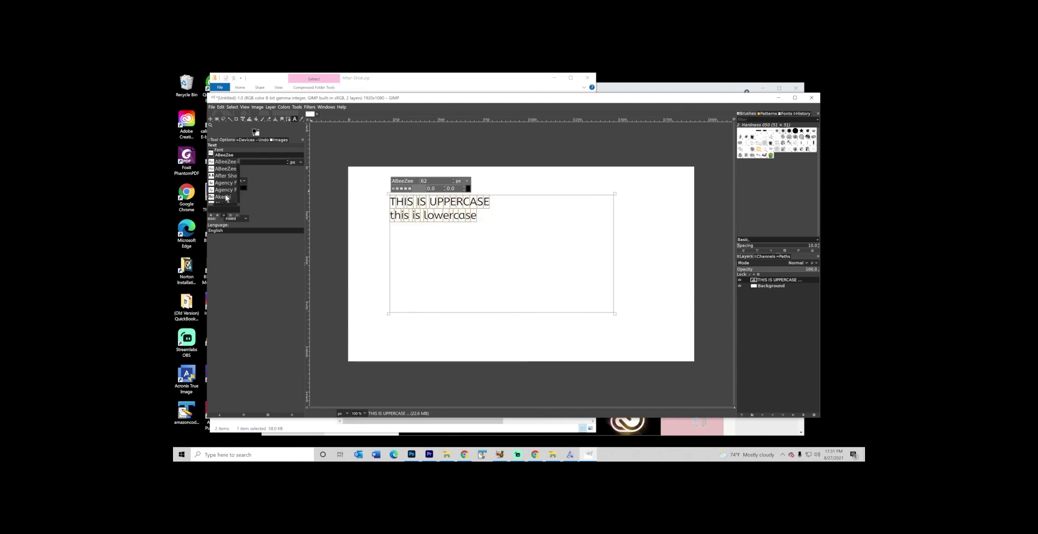
{"action": "left_click", "coordinate": [226, 190]}
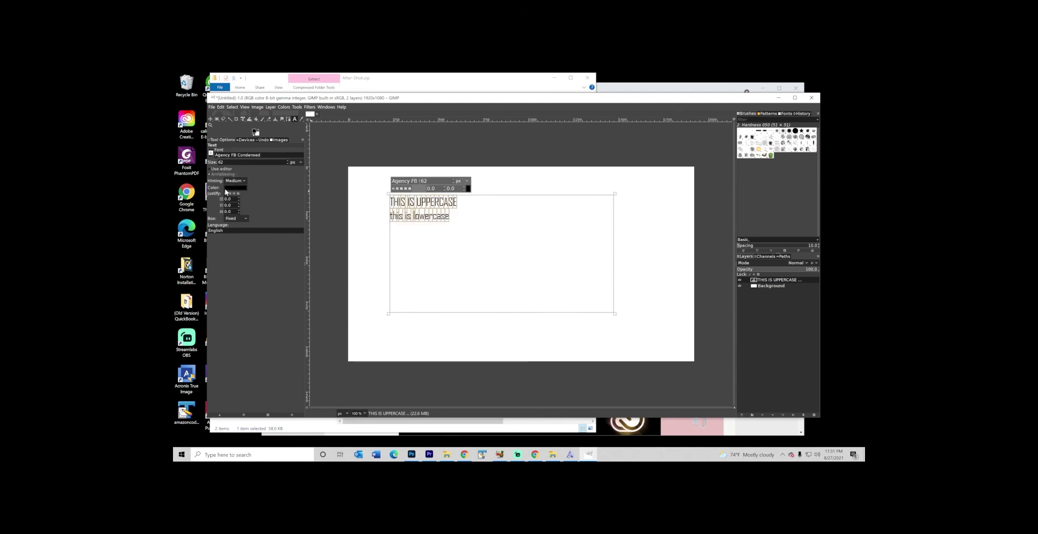
{"action": "left_click", "coordinate": [212, 154]}
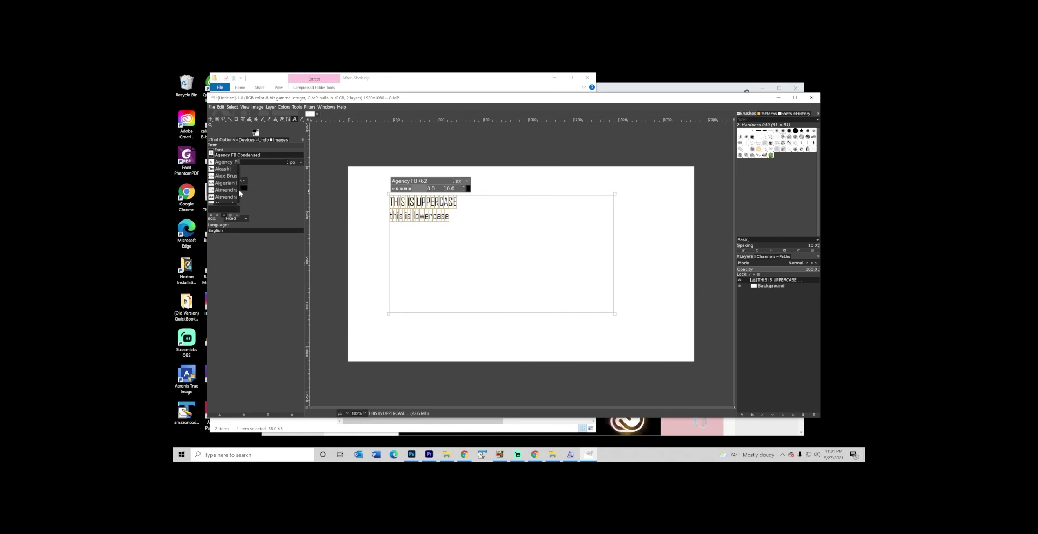
{"action": "scroll", "coordinate": [227, 190], "scroll_direction": "down", "scroll_amount": 2}
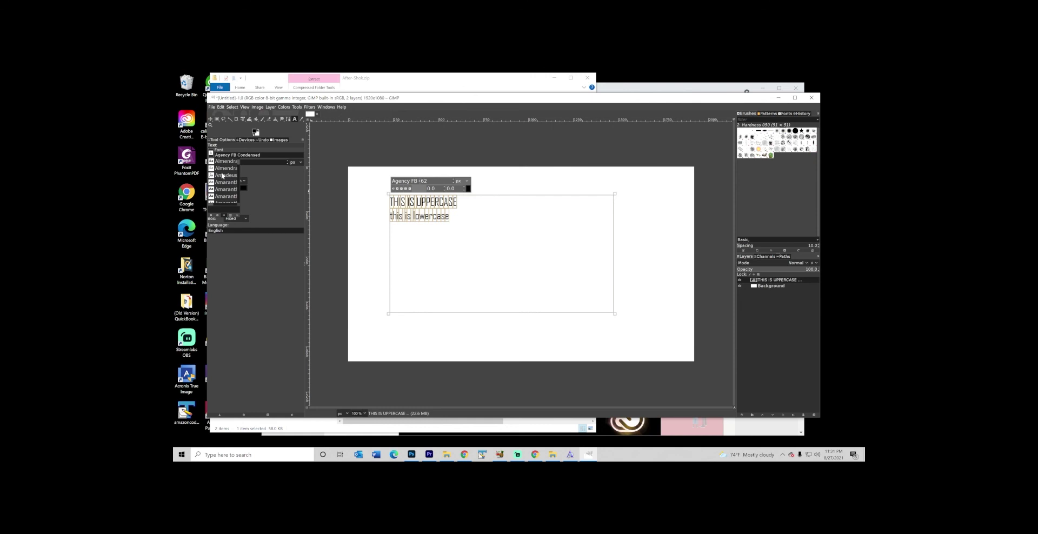
{"action": "left_click", "coordinate": [226, 175]}
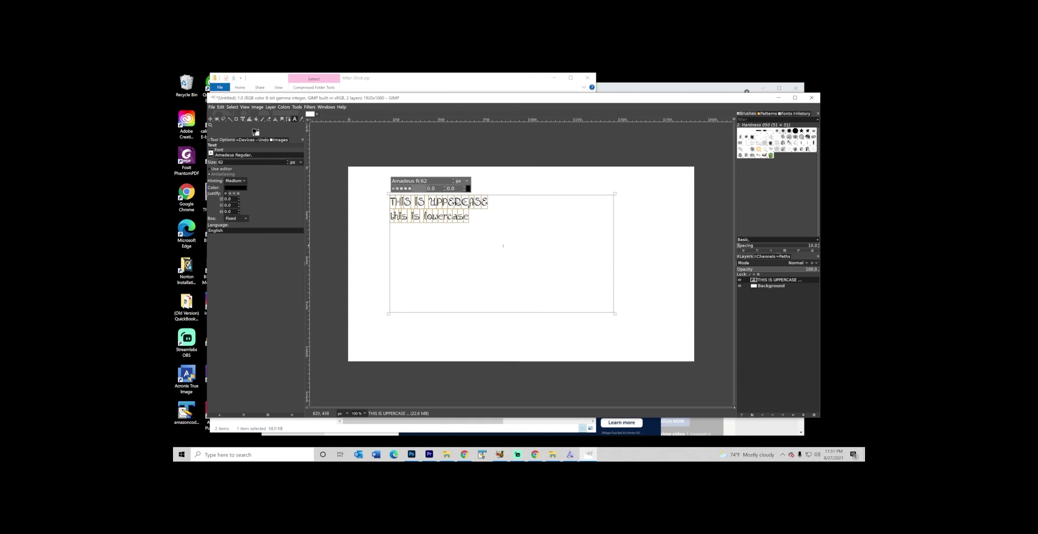
Reselect both text lines and set them in Magneto Bold Semi-Expanded.
{"action": "left_click", "coordinate": [473, 217]}
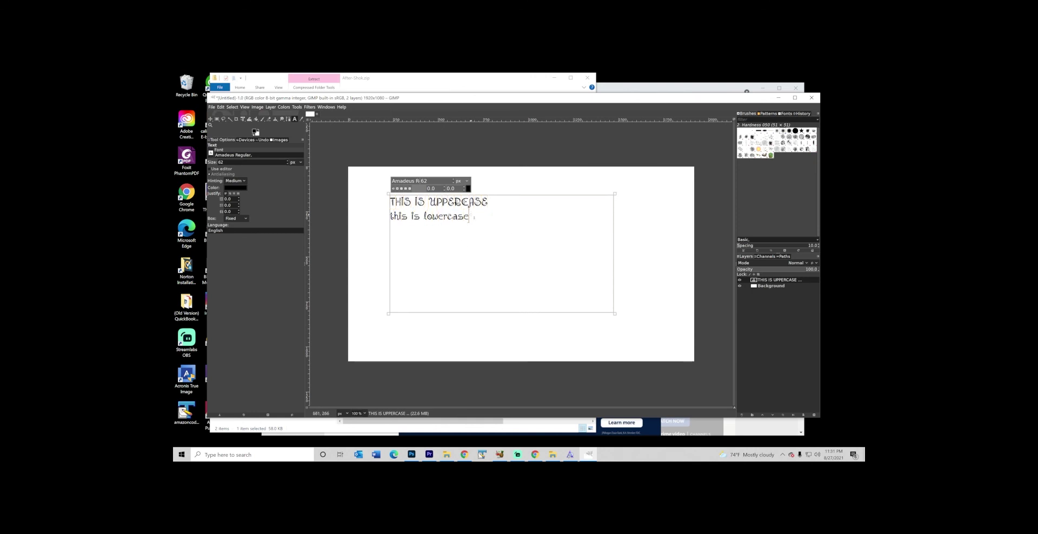
{"action": "left_click_drag", "start_coordinate": [470, 215], "coordinate": [384, 195]}
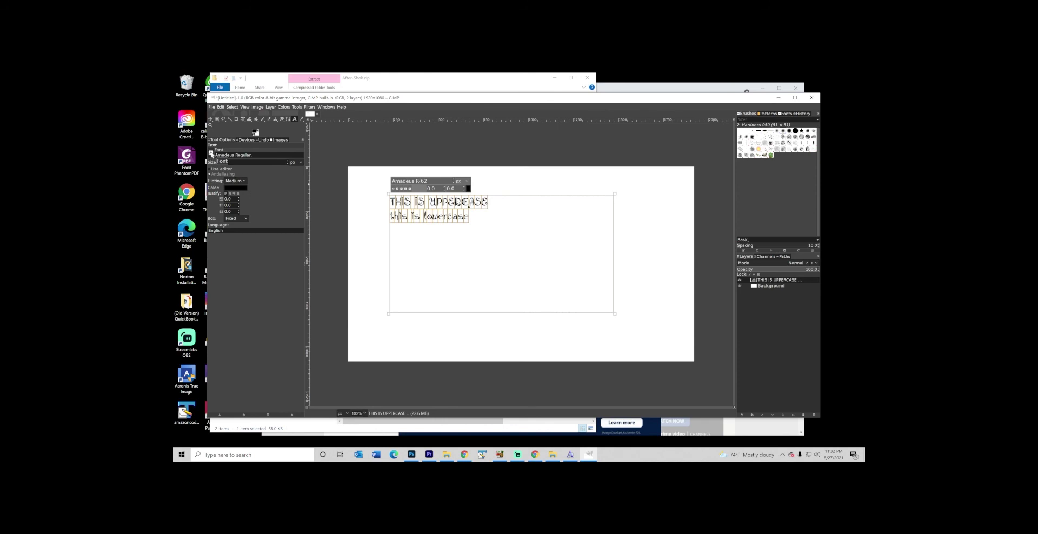
{"action": "left_click", "coordinate": [211, 154]}
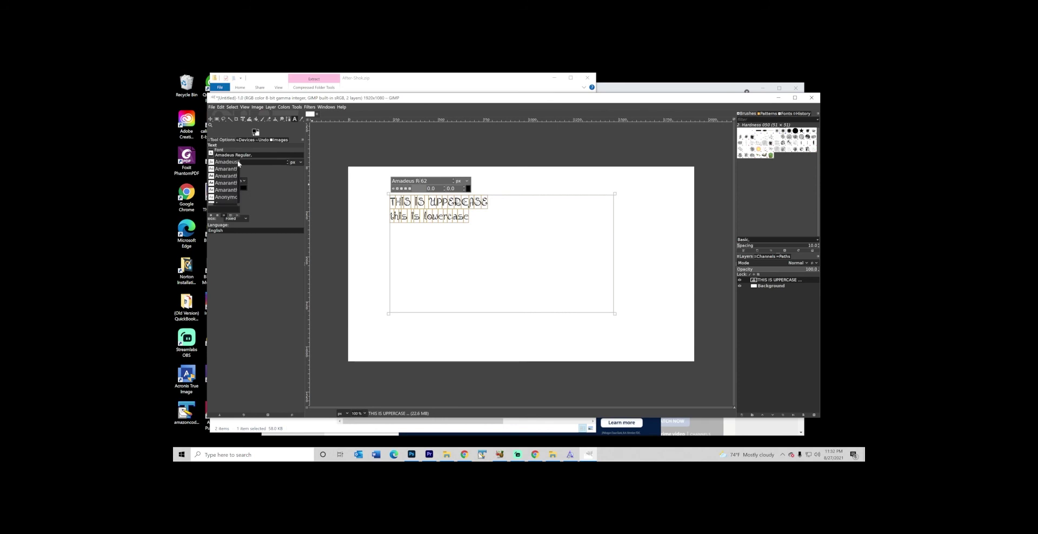
{"action": "scroll", "coordinate": [236, 169], "scroll_direction": "down", "scroll_amount": 5}
{"action": "scroll", "coordinate": [239, 178], "scroll_direction": "down", "scroll_amount": 8}
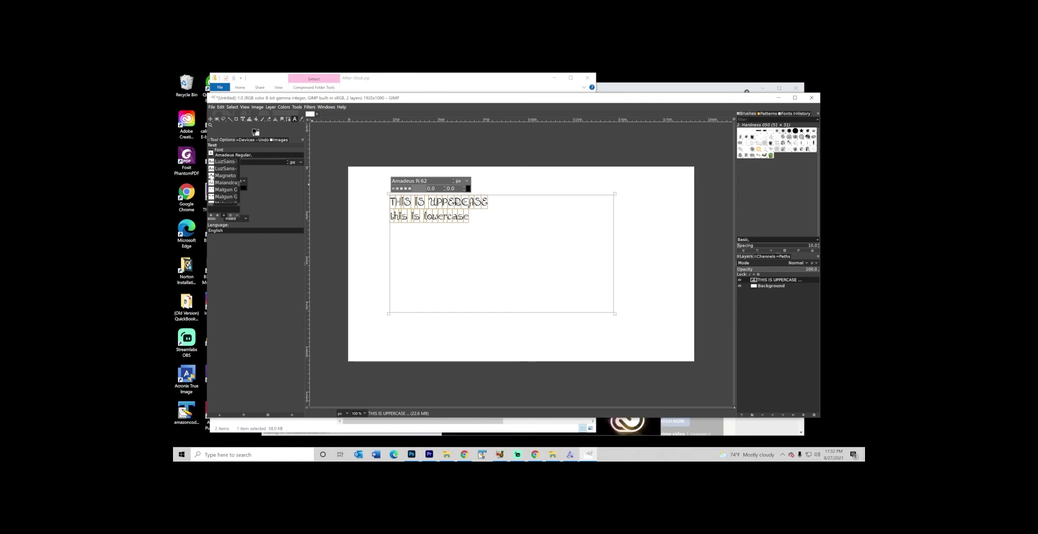
{"action": "left_click", "coordinate": [212, 176]}
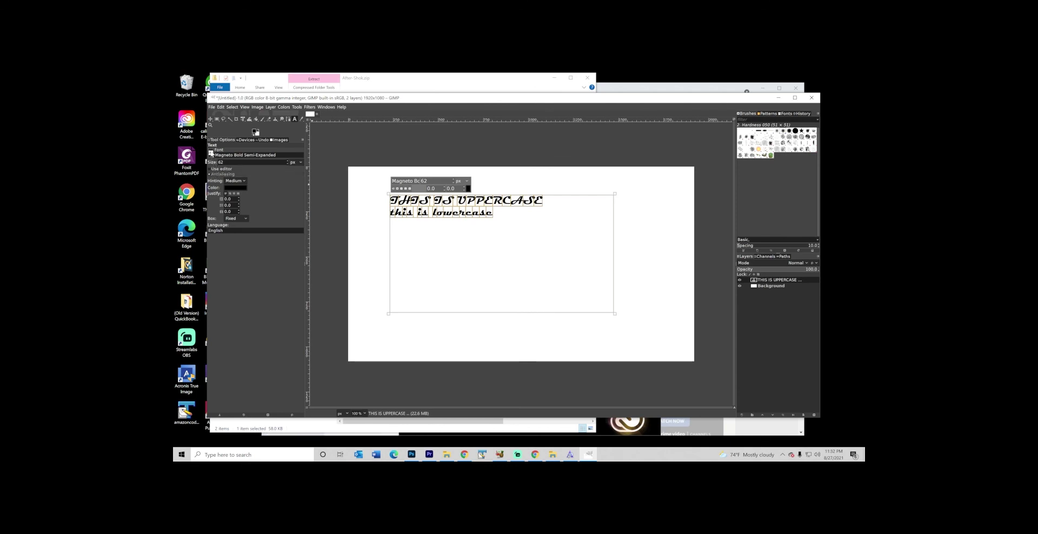